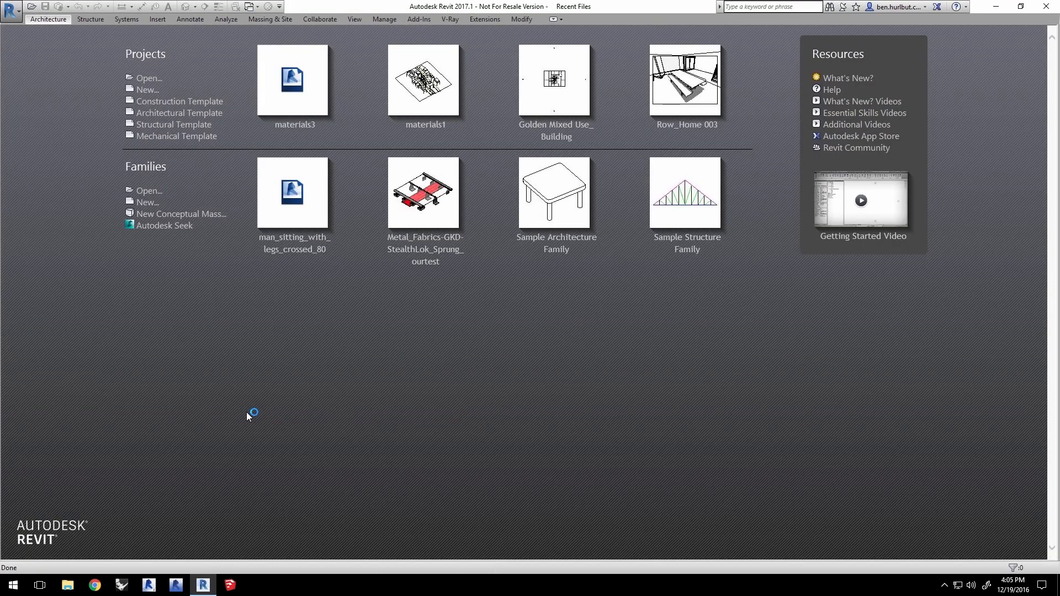
Open the materials3.rvt project from the materials3 folder.
left_click(149, 78)
left_click(288, 216)
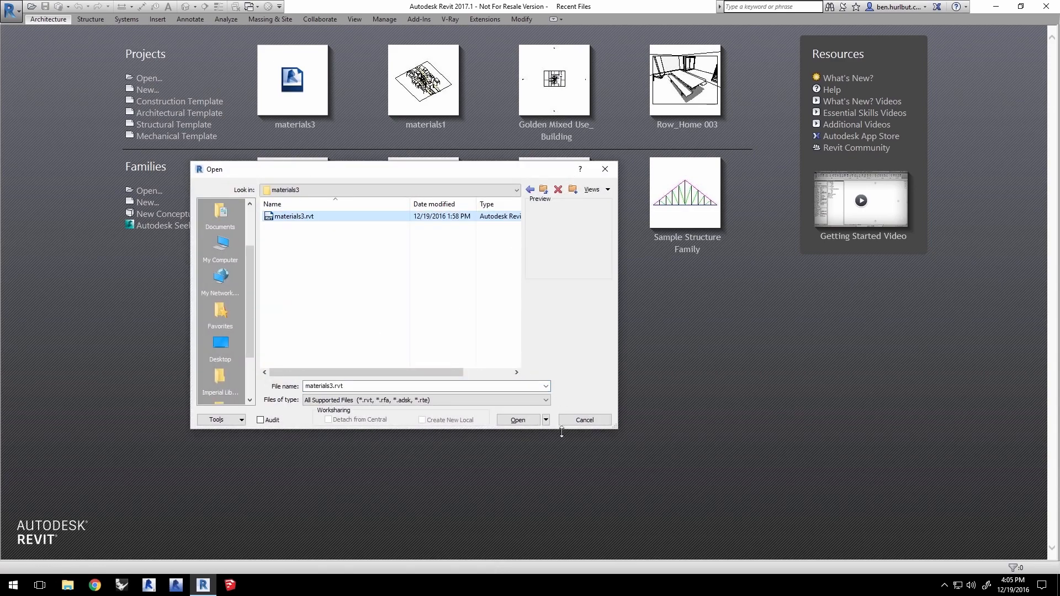
left_click(524, 421)
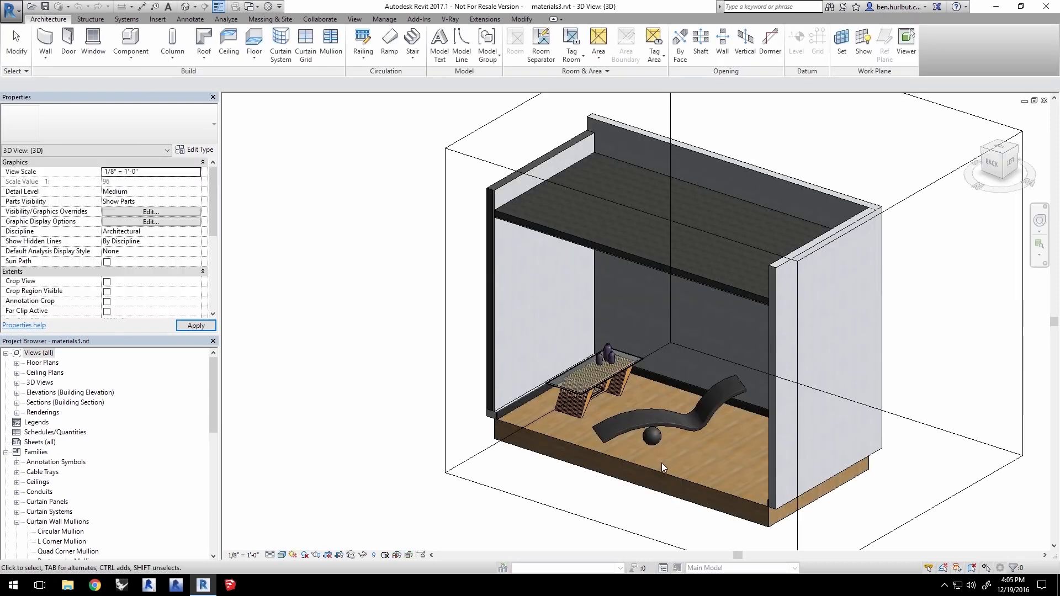
Load materials3.xml in the V-Ray sharing settings and import the Glass Table, Concrete and Gypsum Wall Board material mappings.
left_click(450, 19)
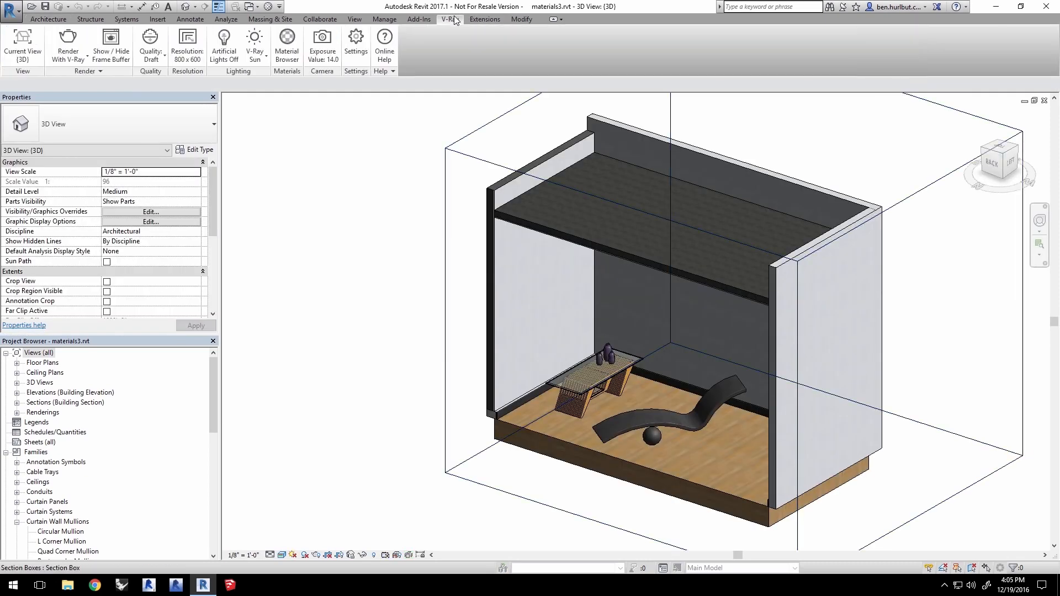
left_click(350, 52)
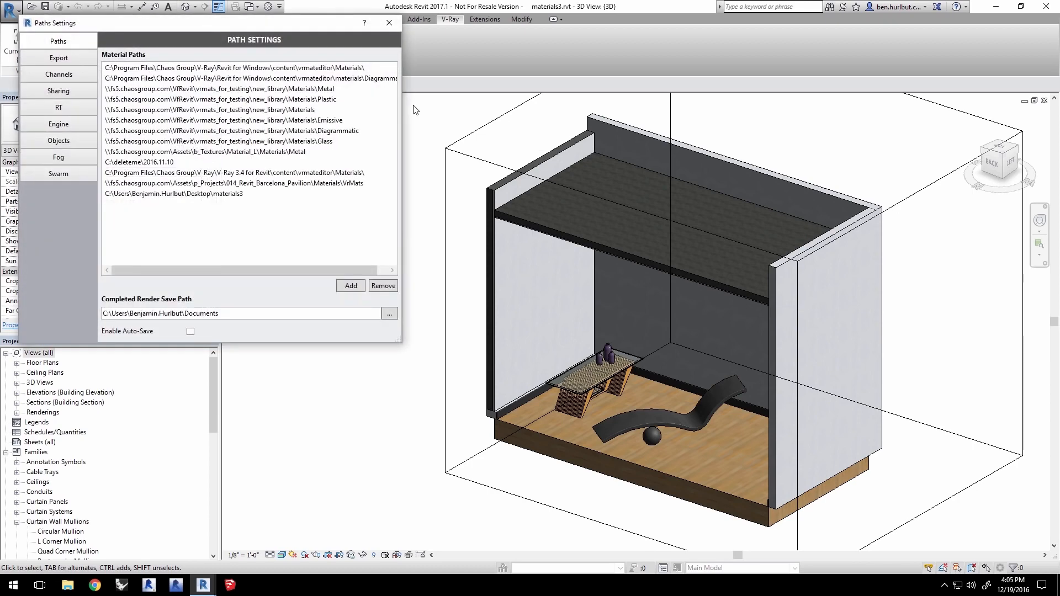
left_click(58, 91)
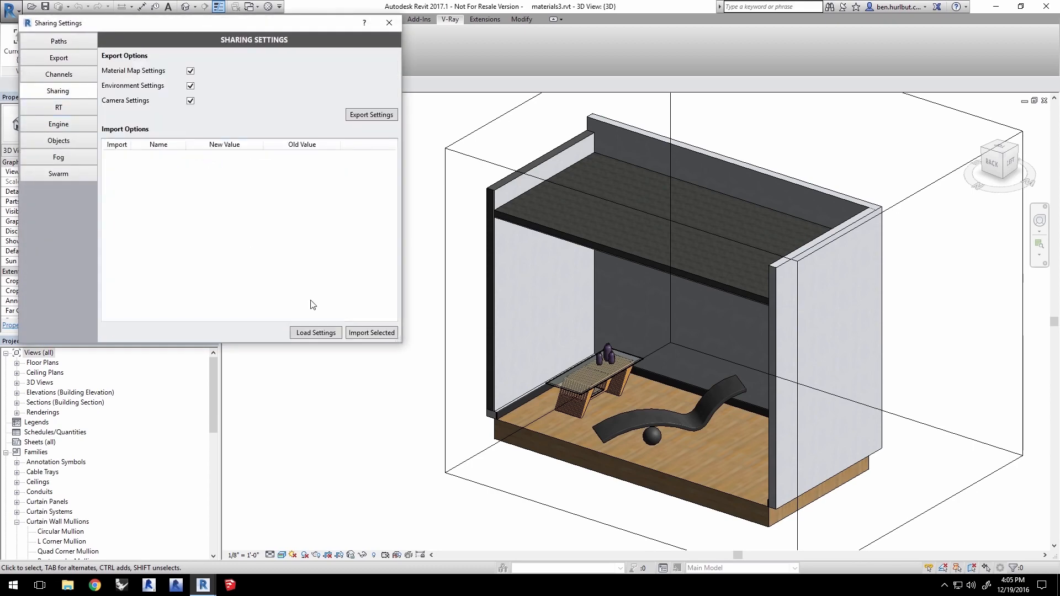
left_click(315, 332)
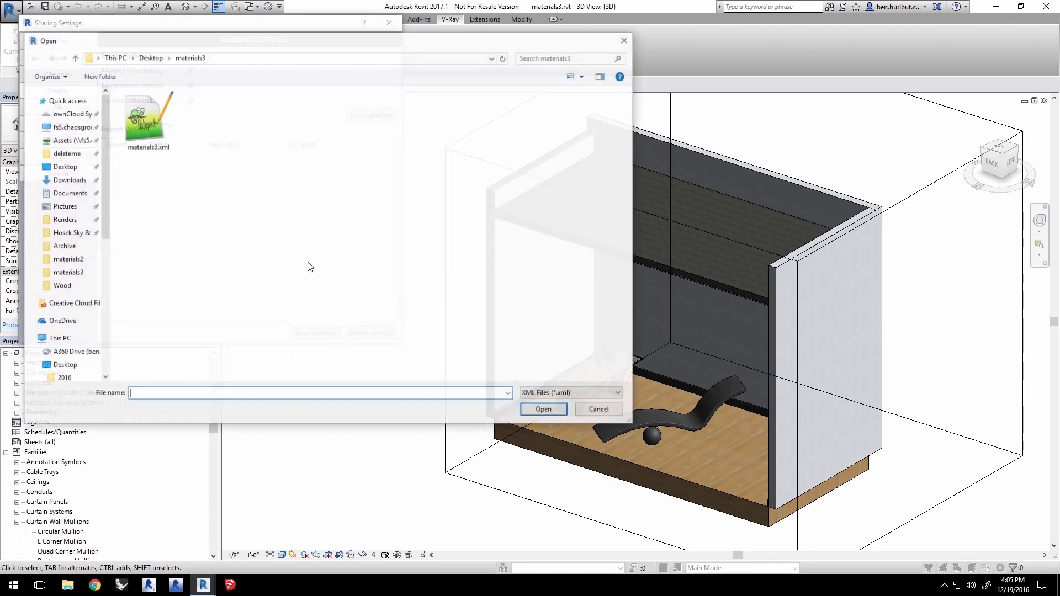
left_click(154, 147)
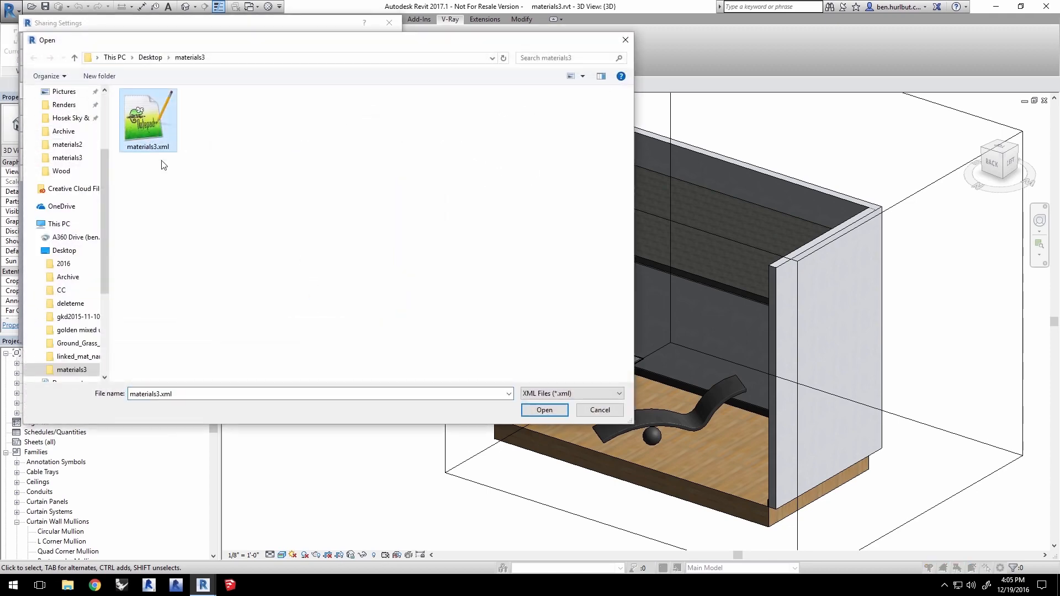
left_click(529, 414)
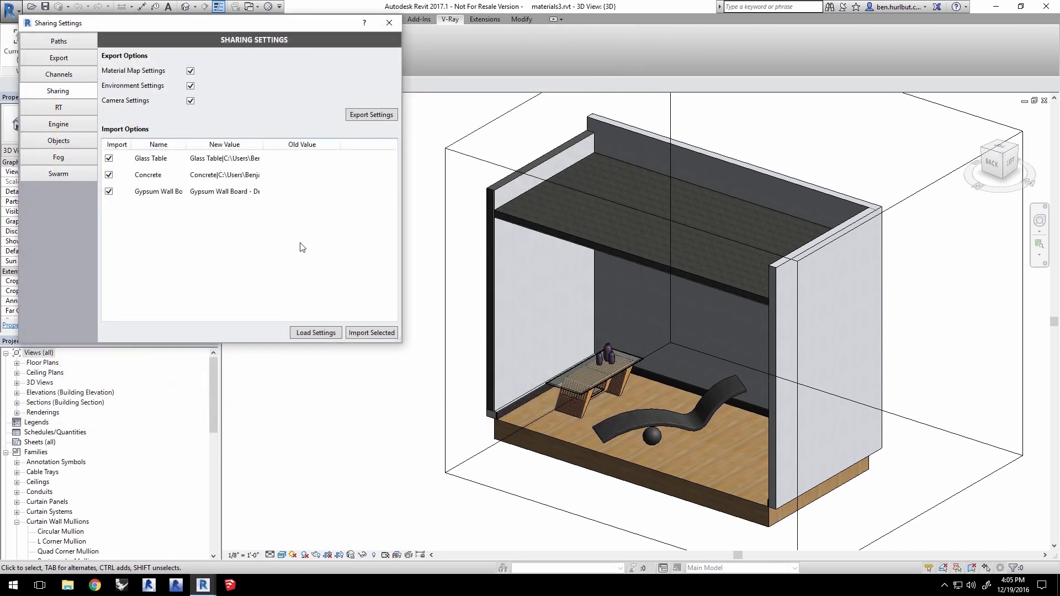
left_click(379, 332)
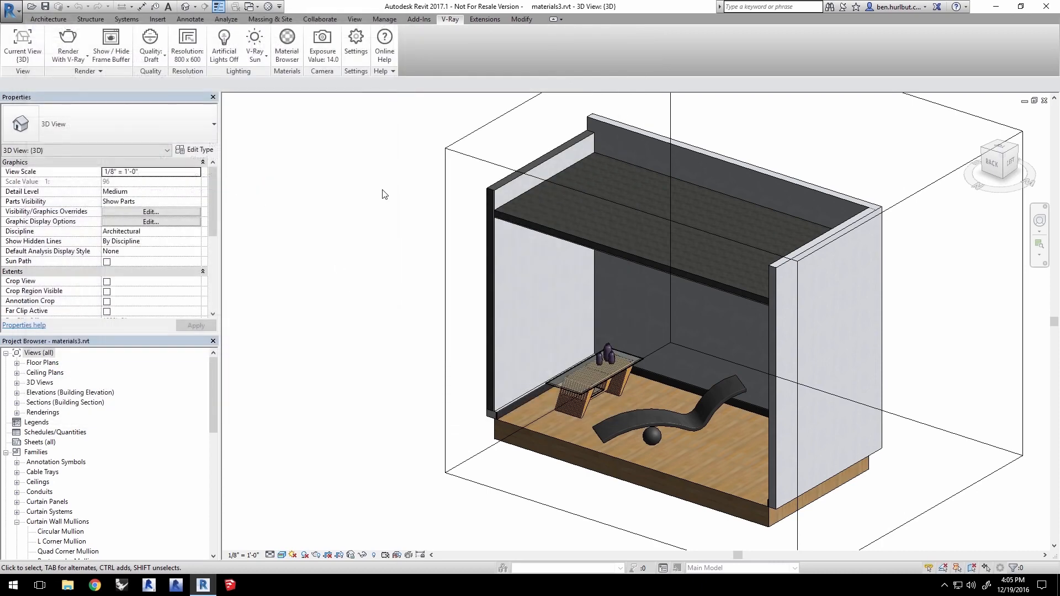
Set V-Ray's active view to Render and its resolution to the printer crop region at 75 DPI.
left_click(36, 58)
left_click(26, 129)
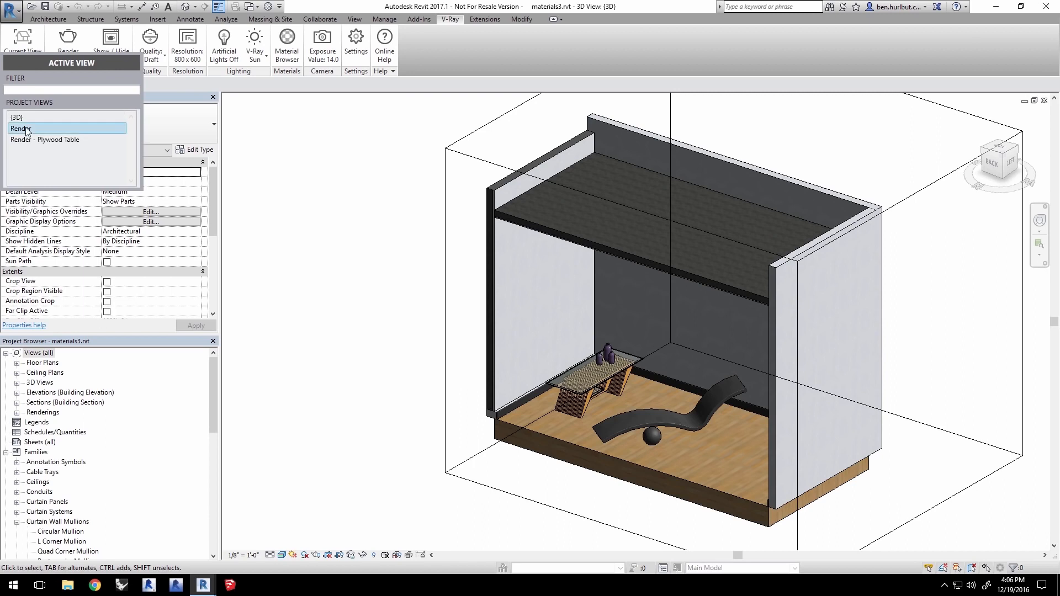
left_click(188, 43)
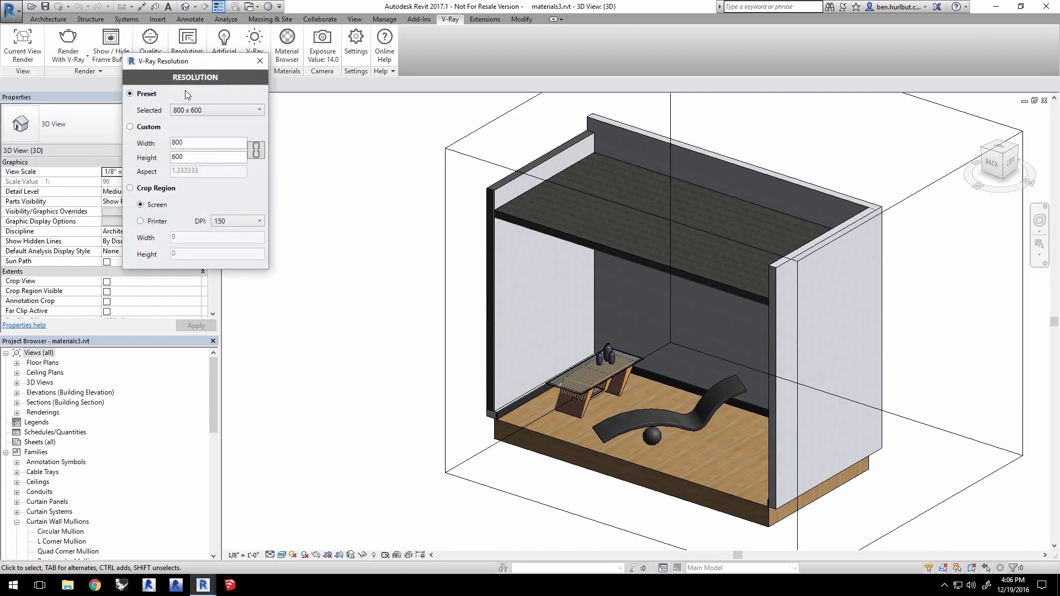
left_click(130, 188)
left_click(141, 220)
left_click(218, 222)
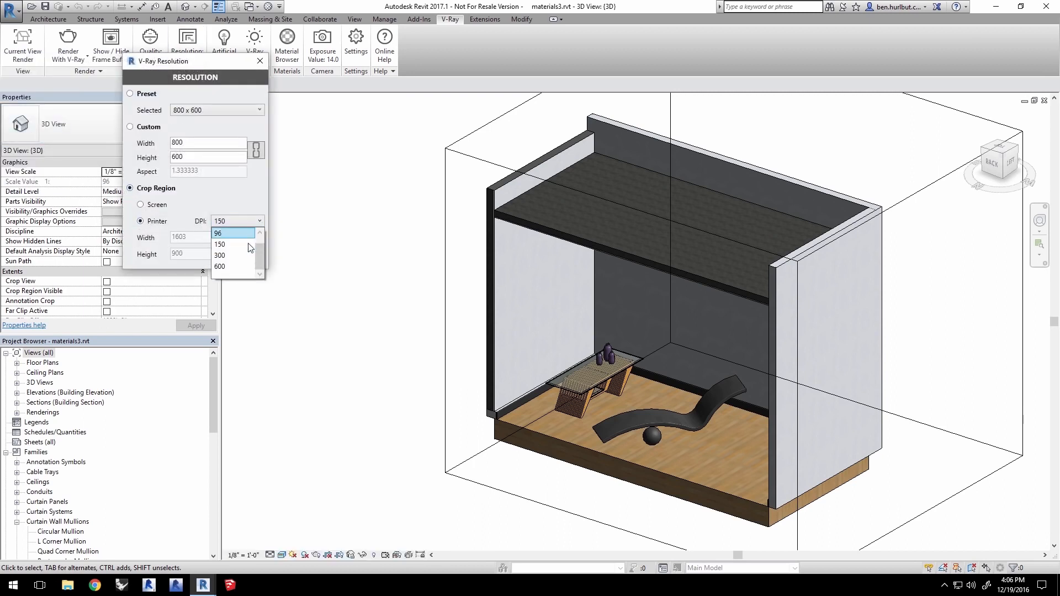
scroll(257, 248, "up", 1)
left_click(231, 233)
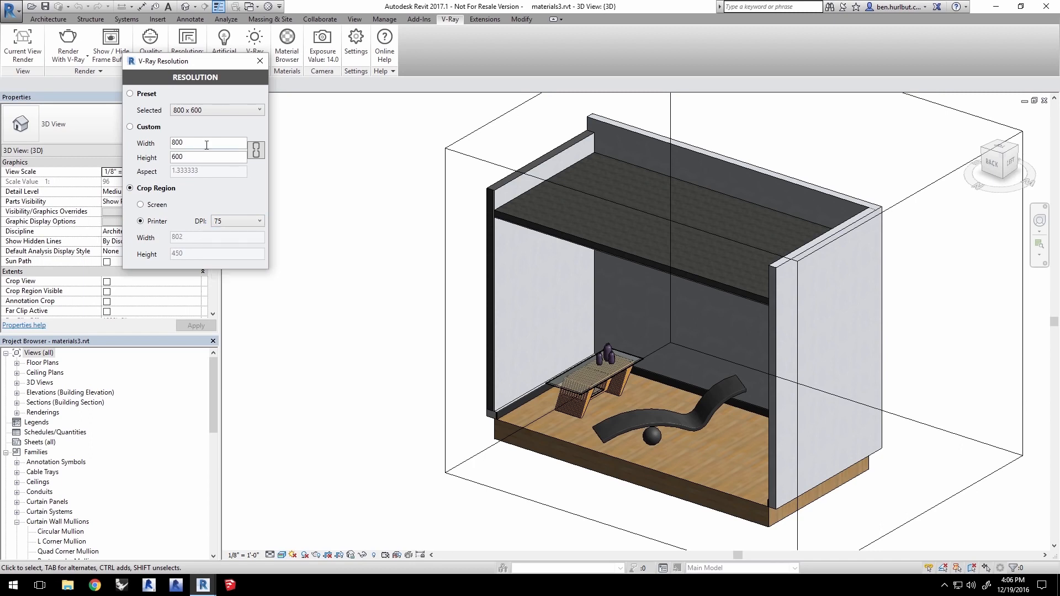
left_click(259, 62)
Render the view with V-Ray and examine the concrete texture on the lounge chair and sphere up close.
left_click(68, 44)
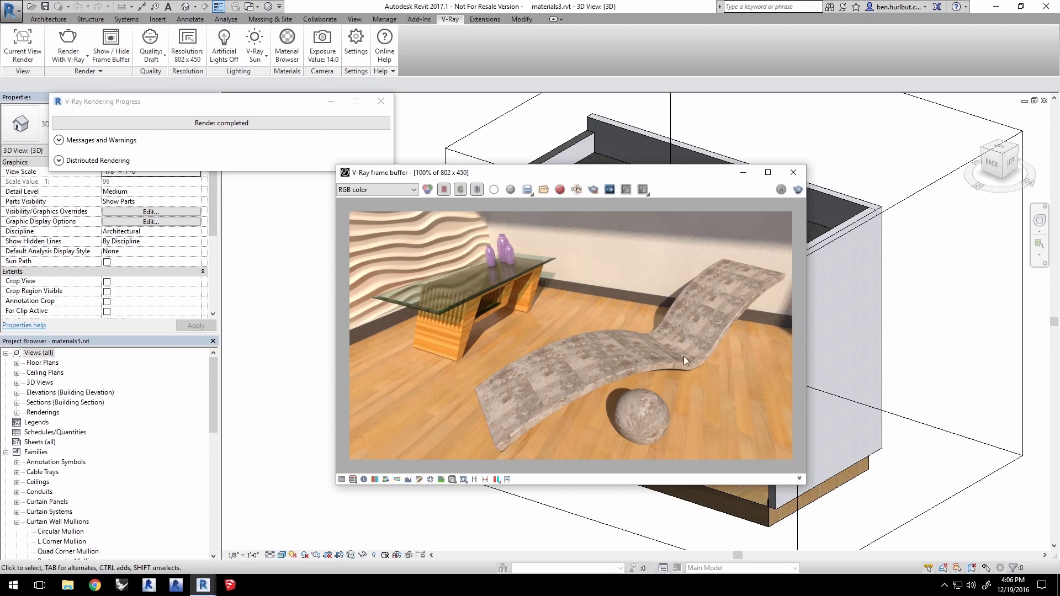
left_click_drag(588, 172, 529, 101)
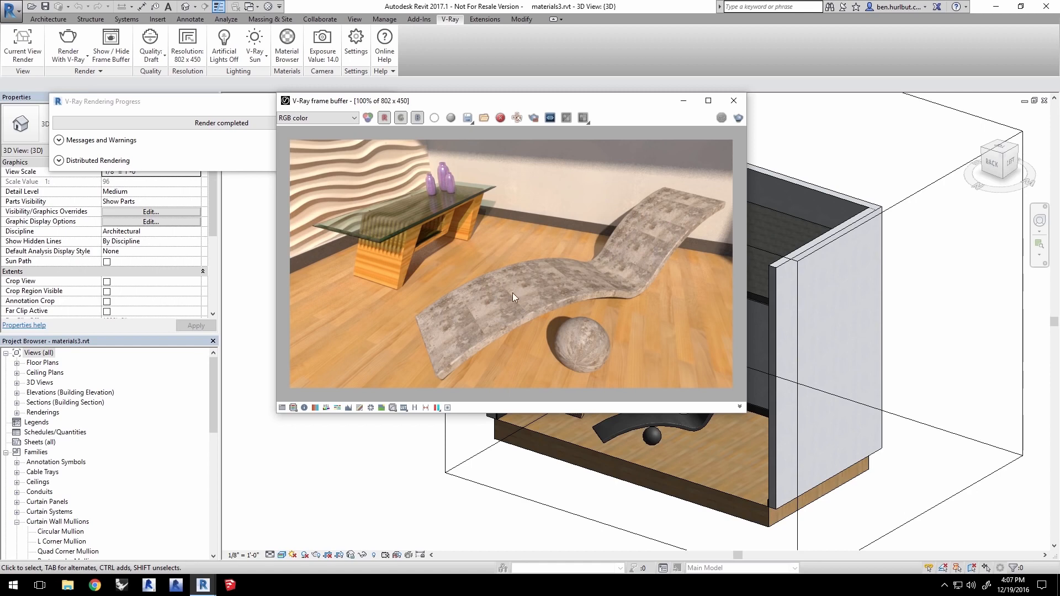
scroll(490, 336, "up", 1)
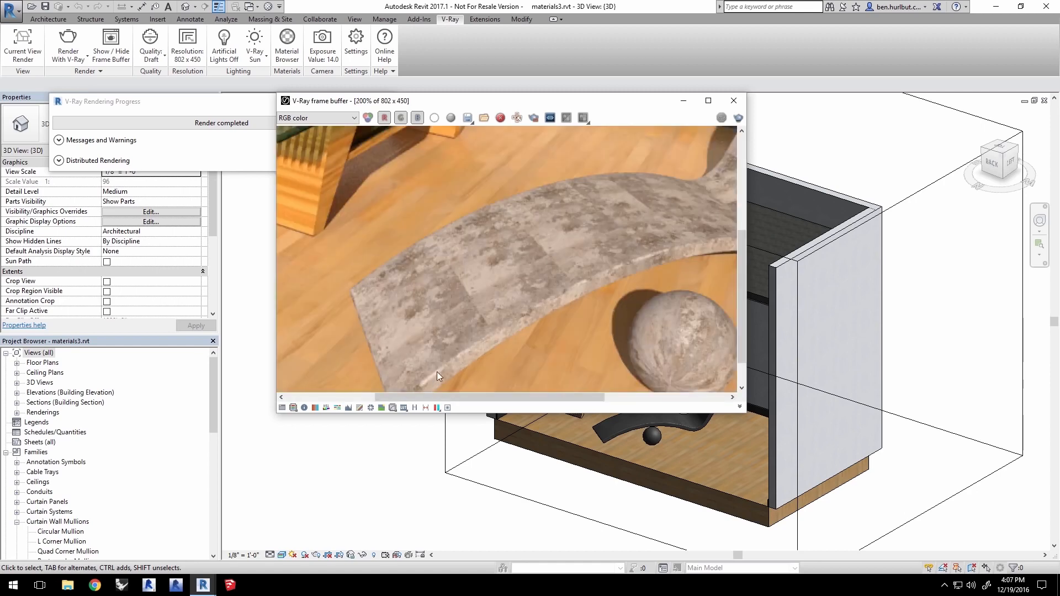
middle_click_drag(436, 372, 399, 356)
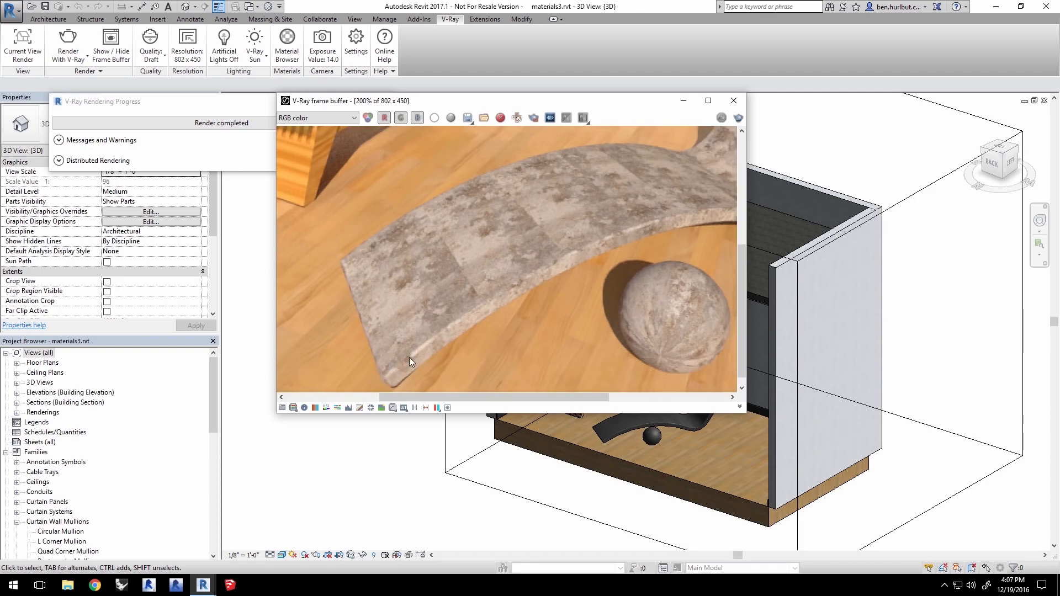
middle_click_drag(685, 336, 509, 316)
scroll(589, 356, "up", 1)
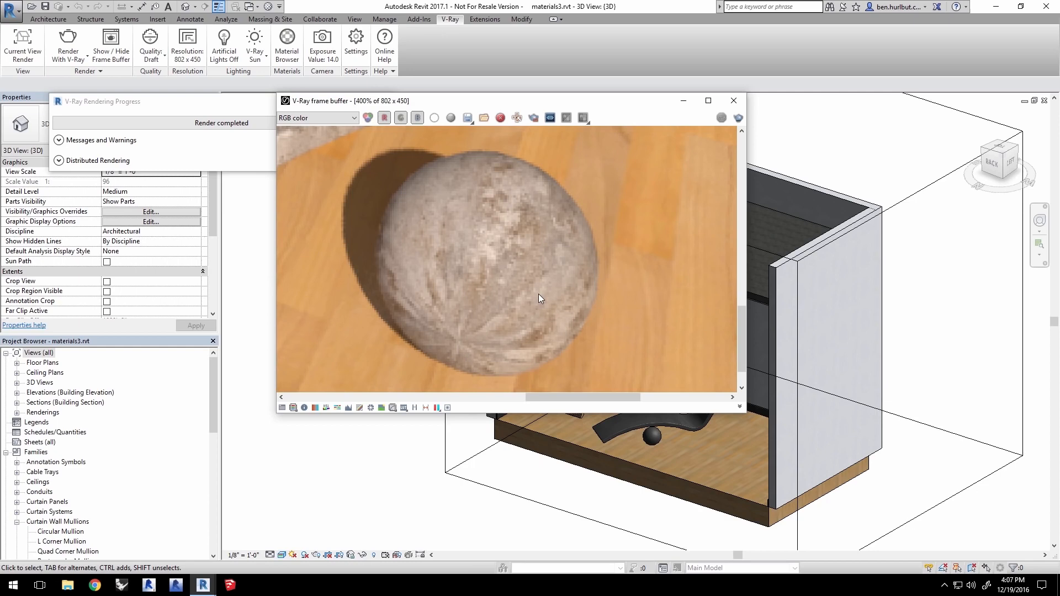
double_click(583, 289)
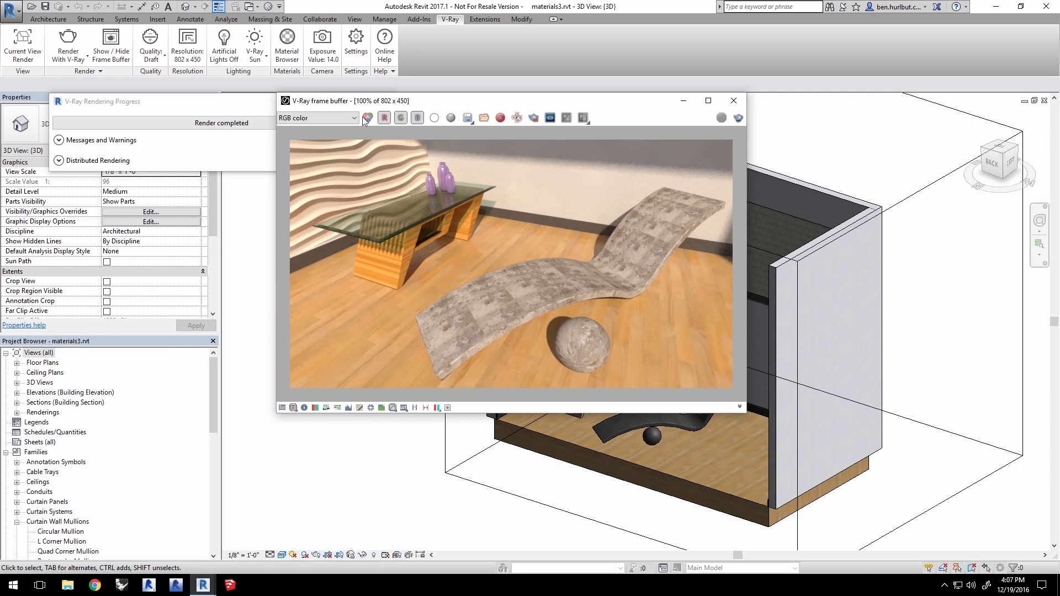
Filter the V-Ray material map for "concrete" and open the Concrete material's Concrete-Begin.vrmat for editing.
left_click(287, 44)
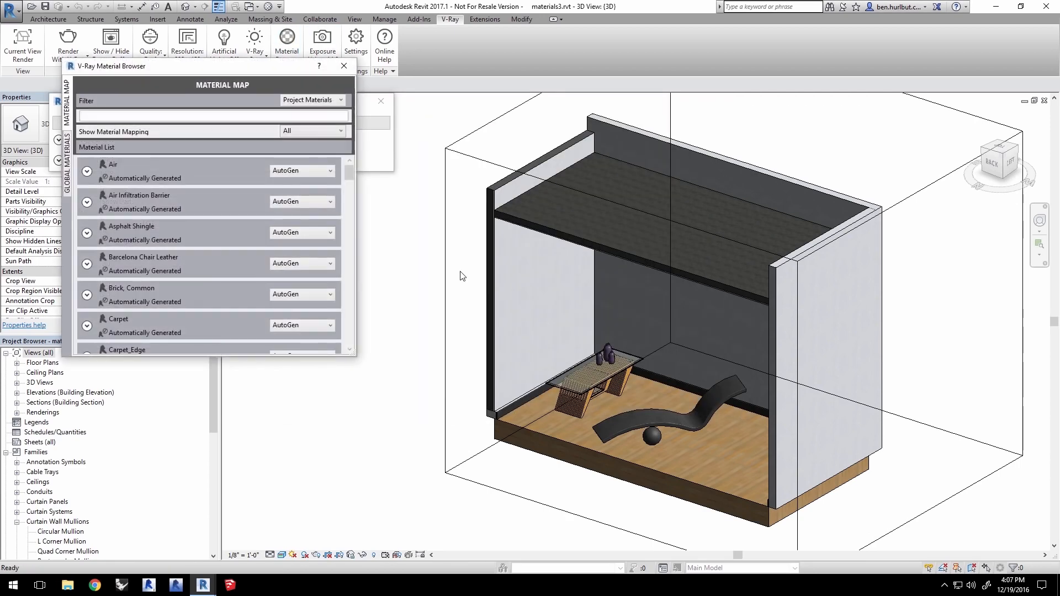
left_click(208, 116)
type("concrete")
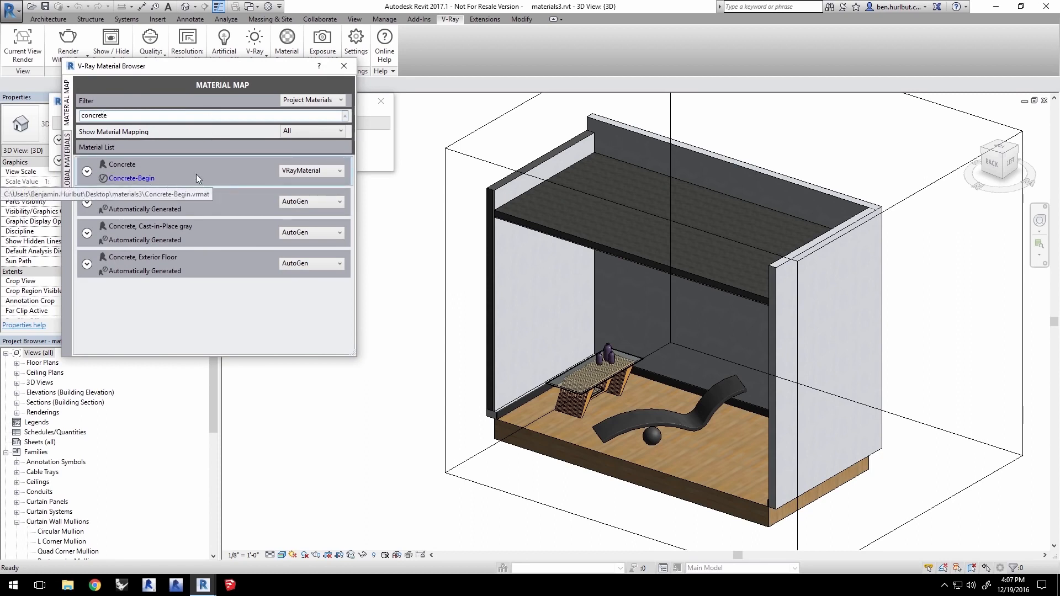
left_click(86, 172)
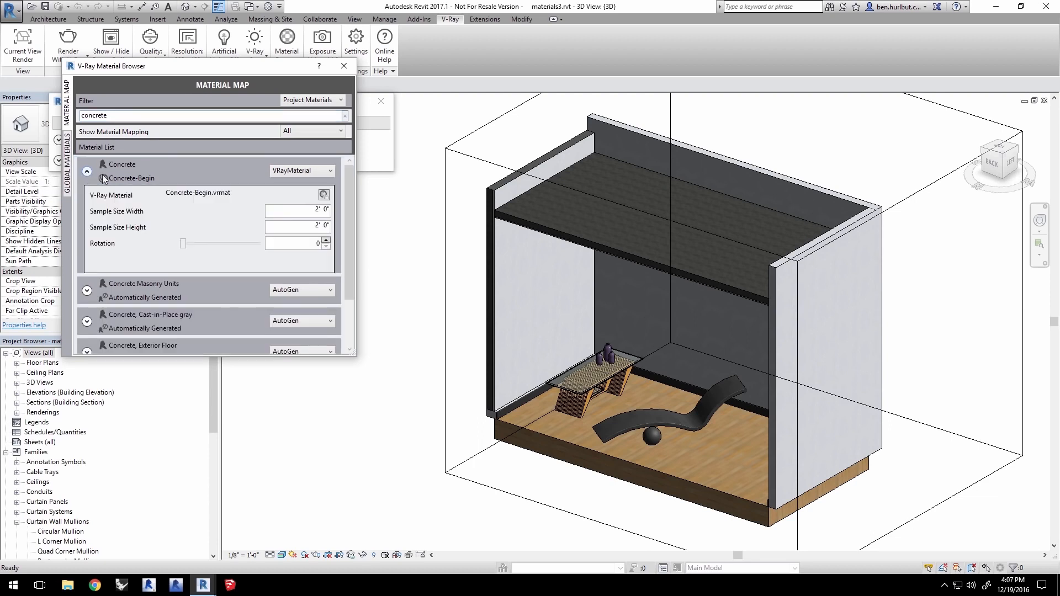
left_click(324, 195)
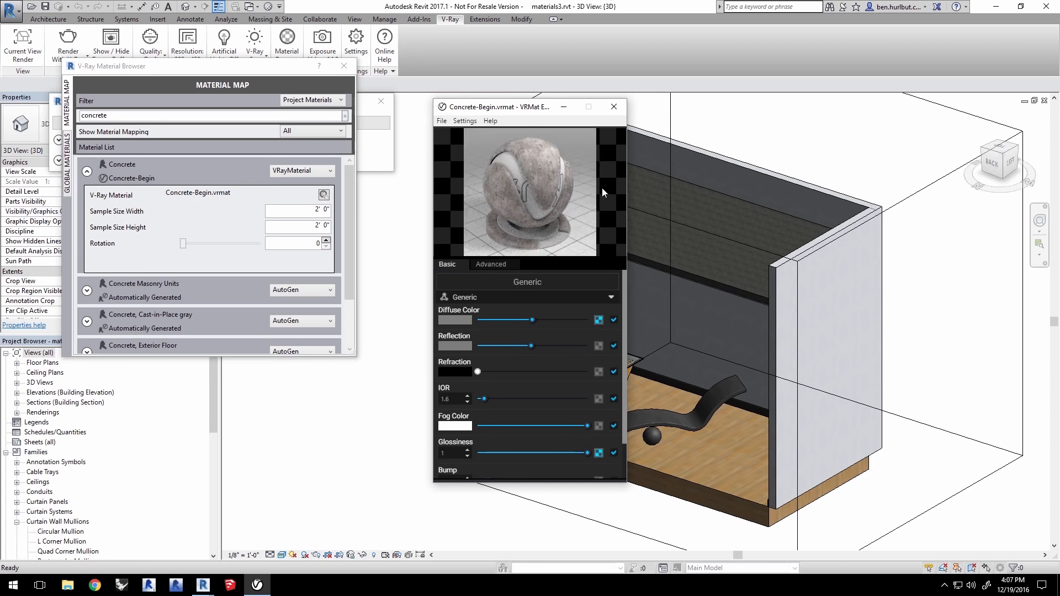
left_click_drag(527, 111, 551, 115)
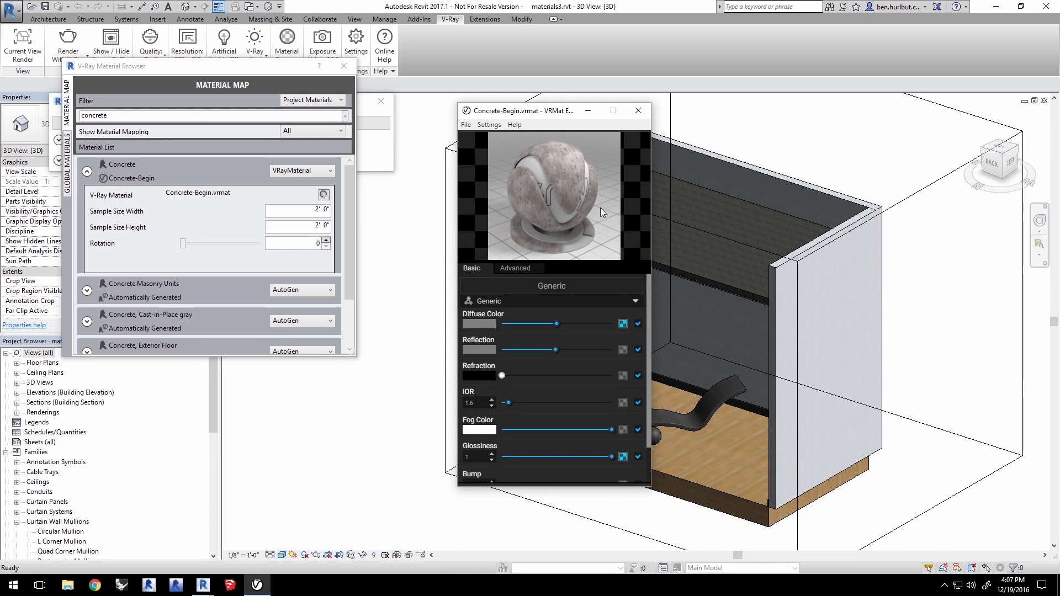
Replace the diffuse color's bitmap with a TriPlanar texture and paste the original bitmap as a copy into Texture X.
right_click(624, 326)
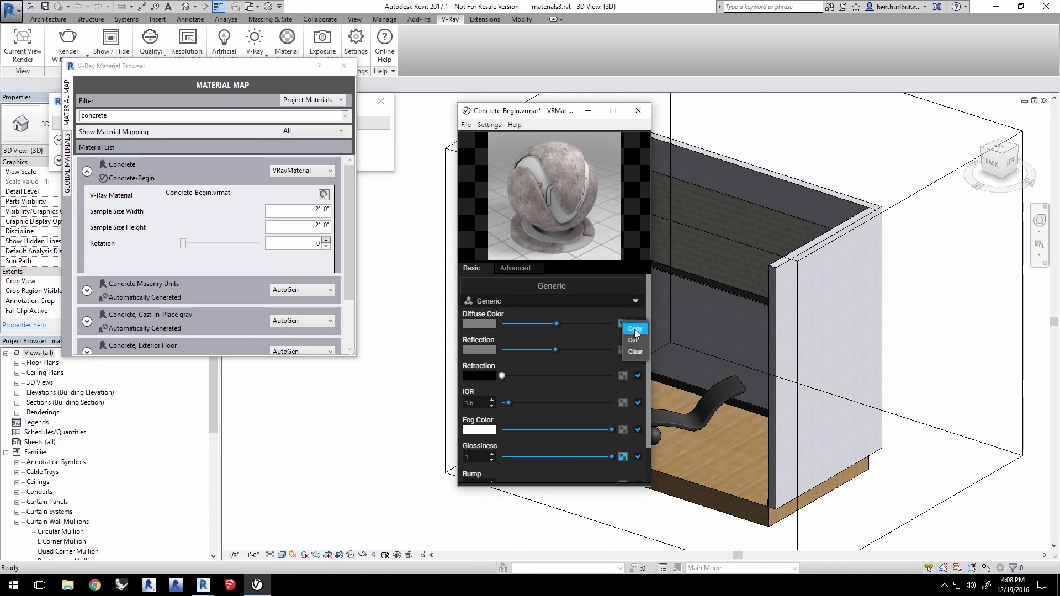
left_click(635, 328)
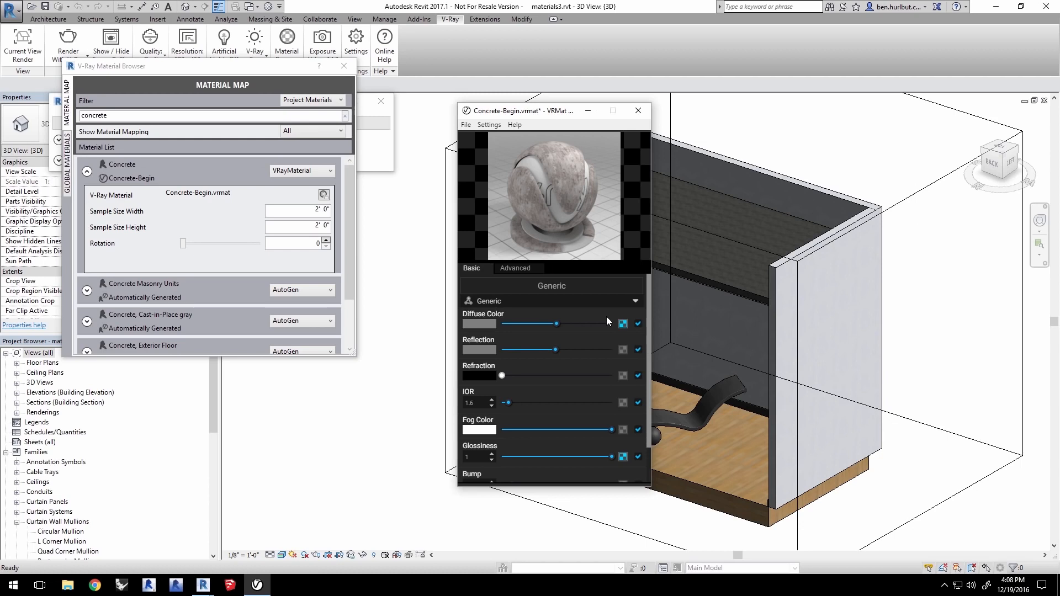
left_click(622, 324)
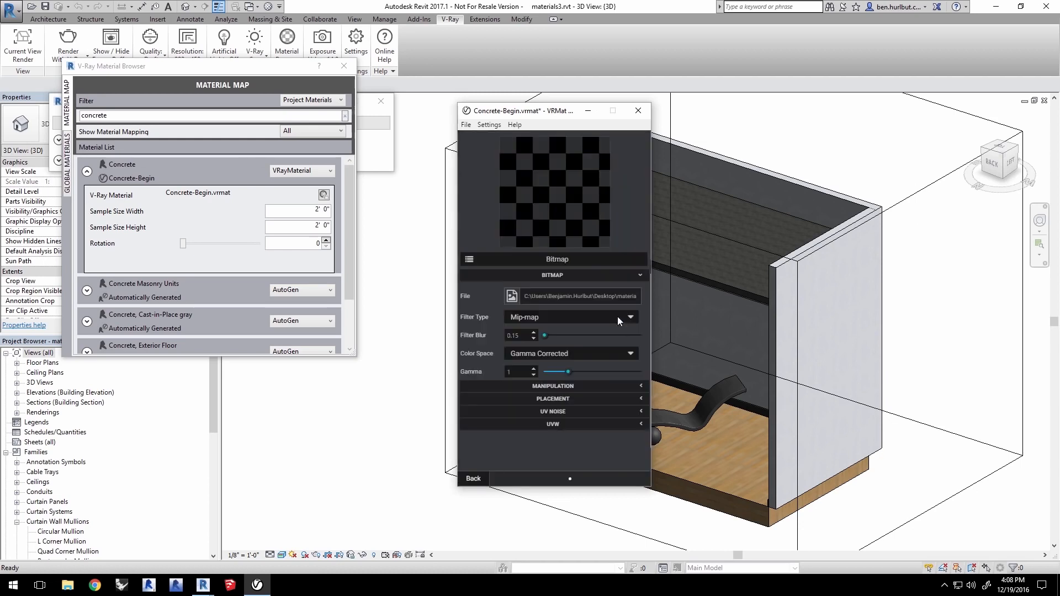
left_click(469, 259)
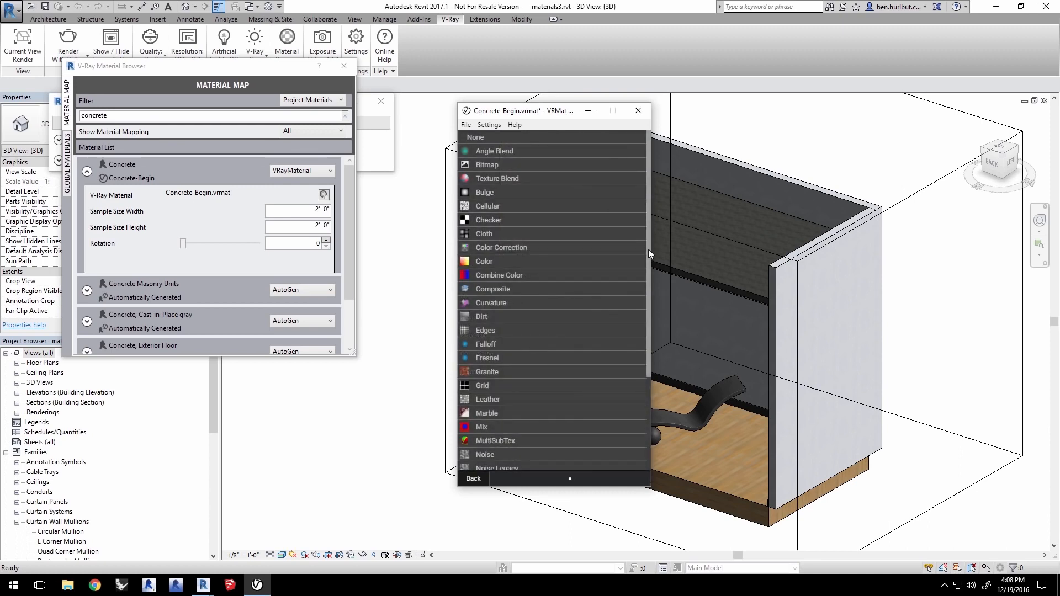
left_click_drag(648, 249, 644, 343)
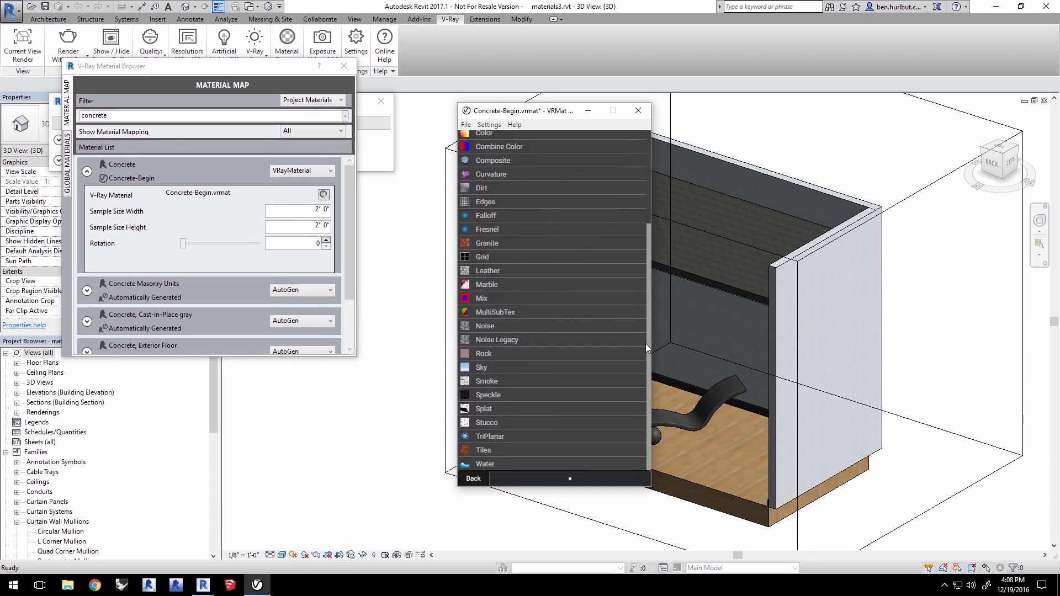
left_click(515, 436)
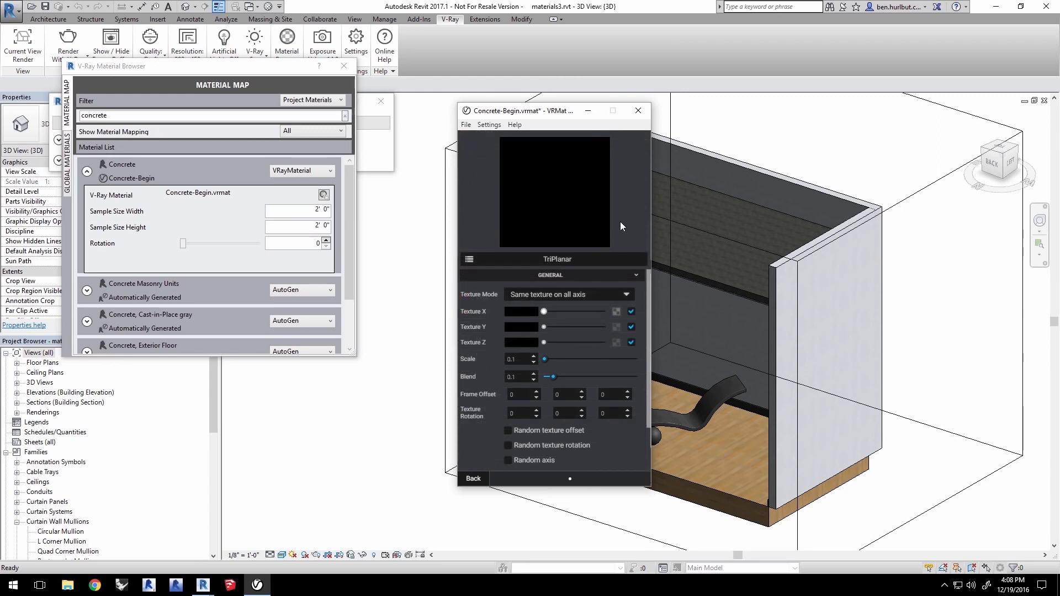
right_click(617, 312)
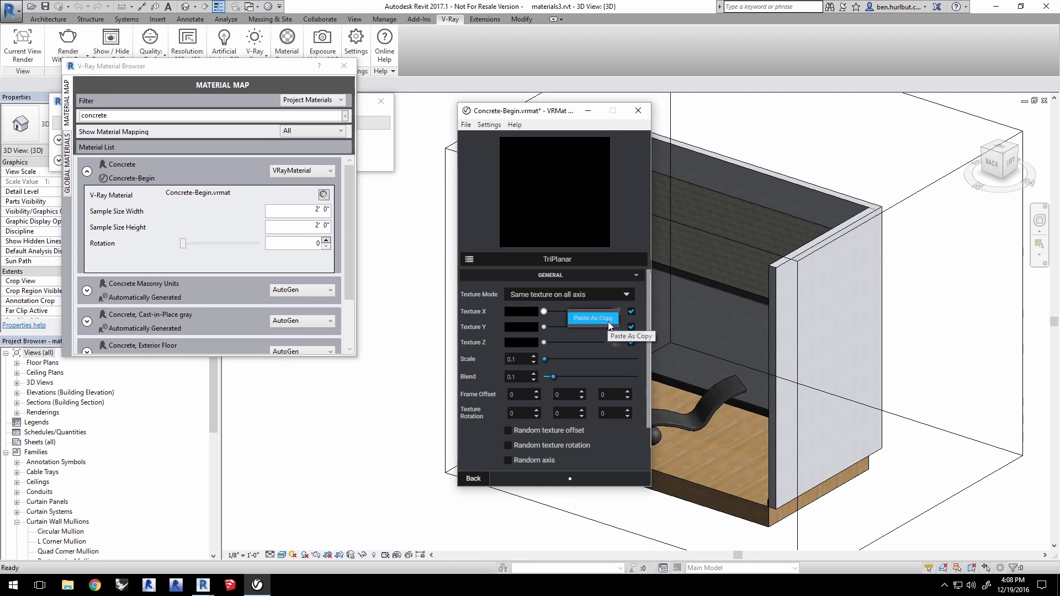
left_click(607, 320)
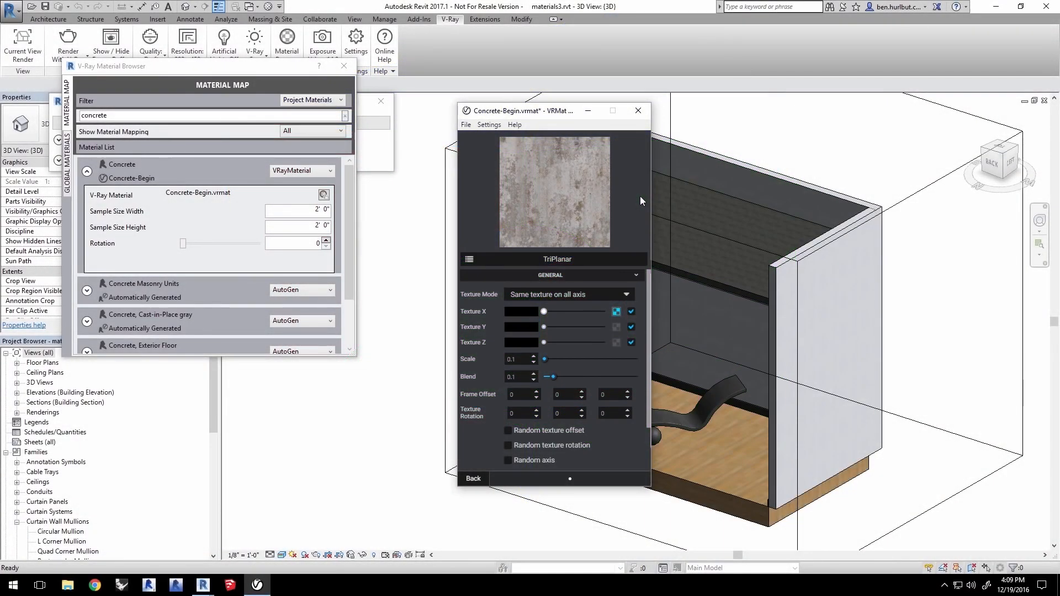
Give the TriPlanar texture a different texture on each axis, with blue for Texture Y and green for Texture Z, and preview the material.
left_click(577, 295)
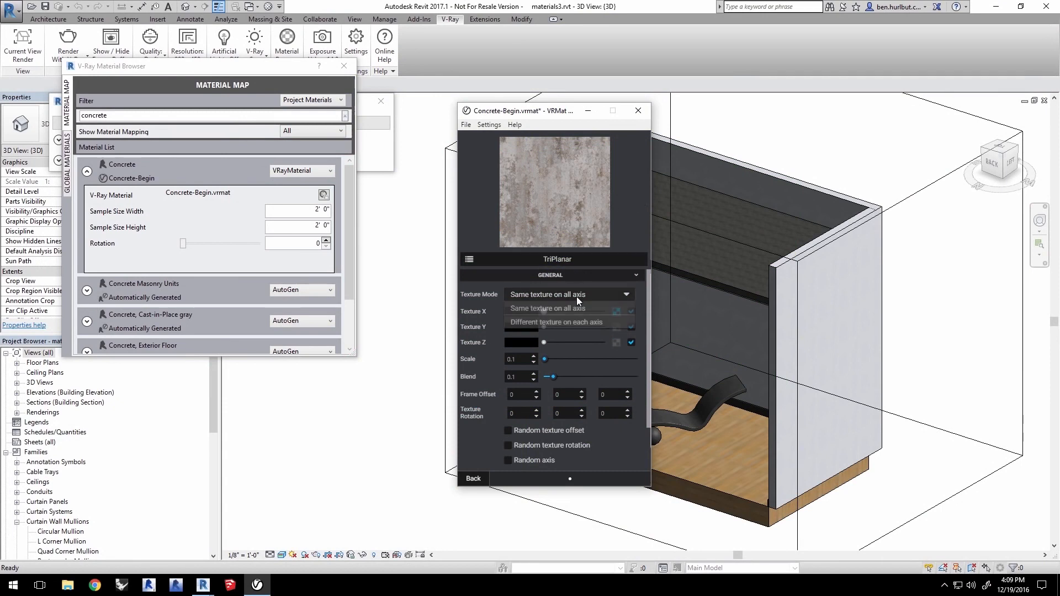
left_click(552, 322)
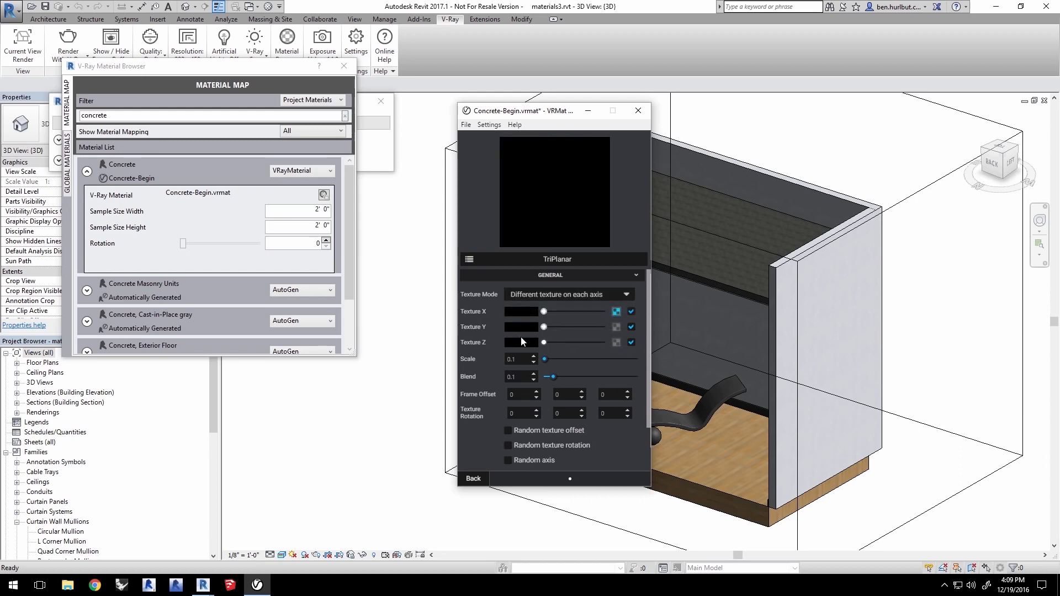
left_click(527, 327)
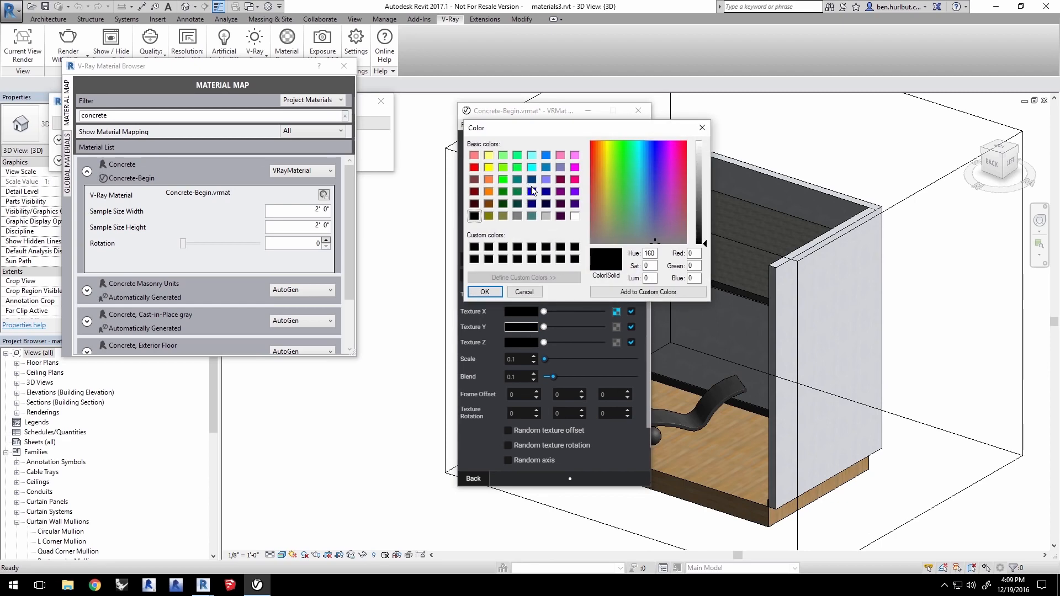
left_click(532, 192)
left_click(518, 343)
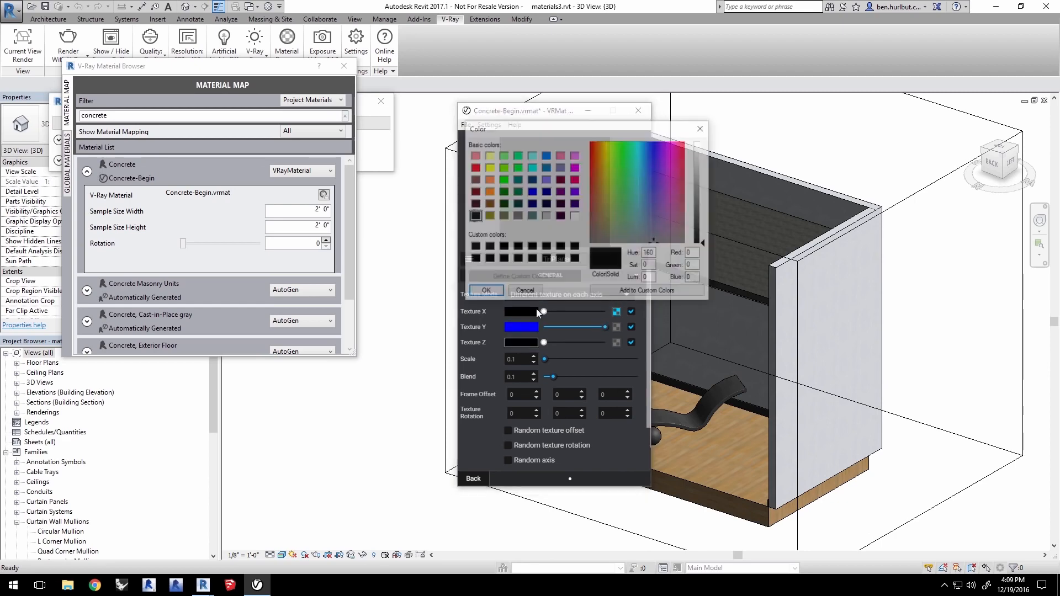
left_click(502, 180)
left_click(500, 292)
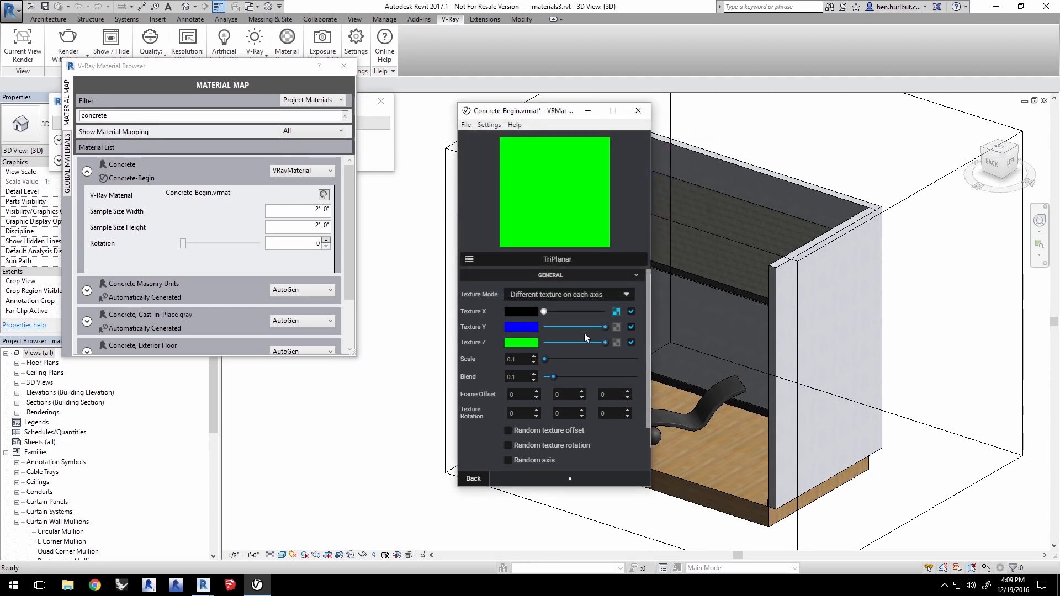
left_click(473, 478)
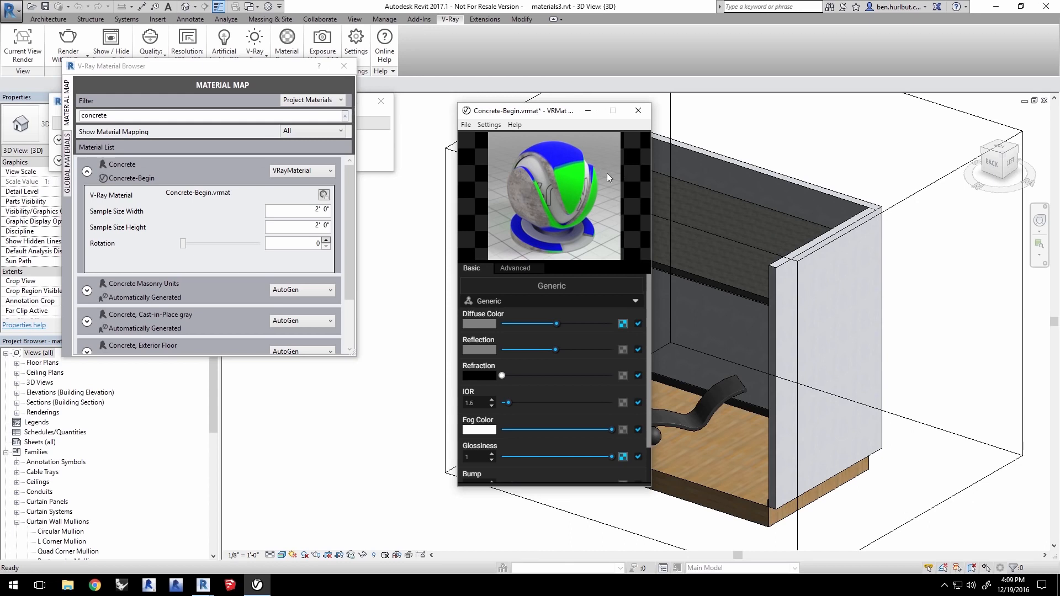
Set the diffuse TriPlanar texture to the same texture on all axis with a scale of 0.5.
left_click(622, 324)
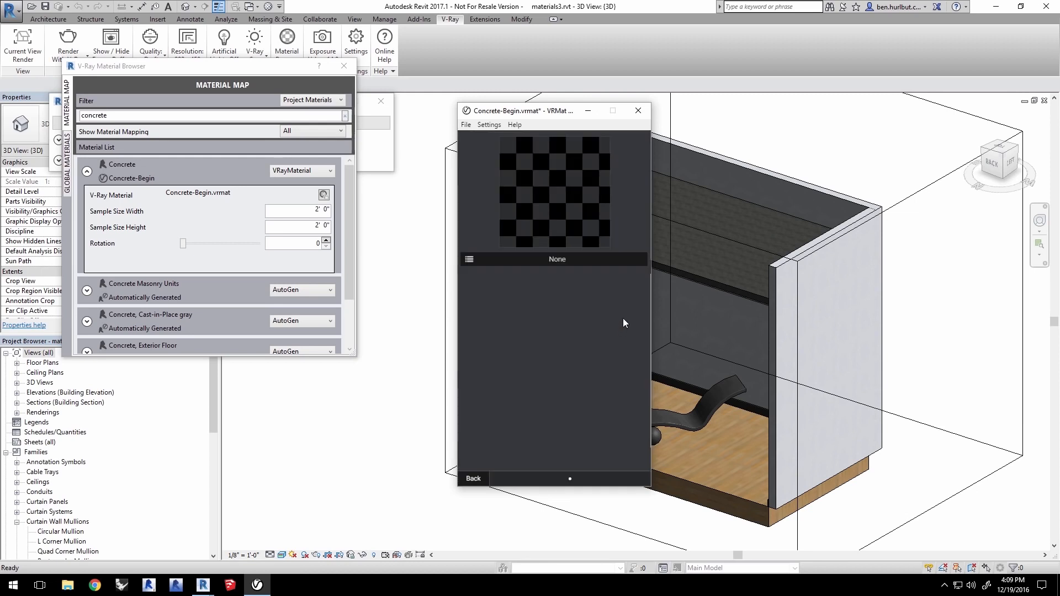
left_click(548, 294)
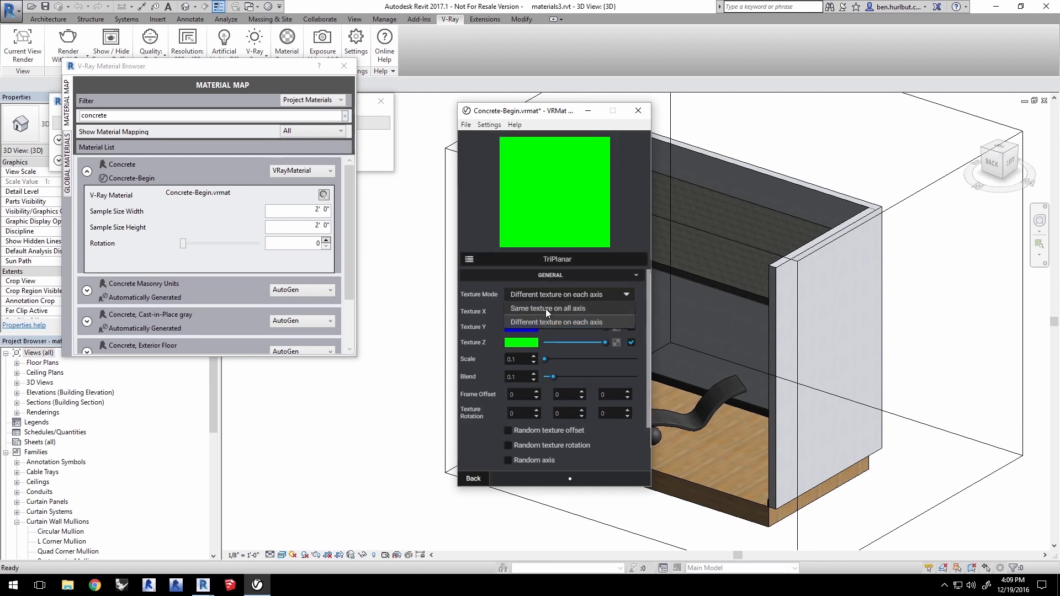
left_click(545, 309)
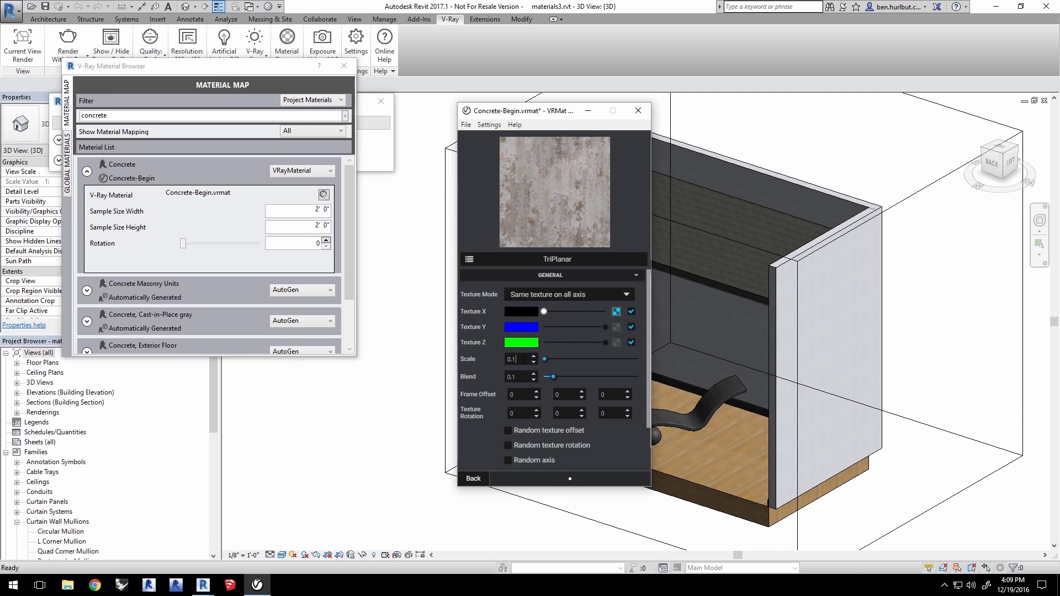
double_click(515, 359)
key("Return")
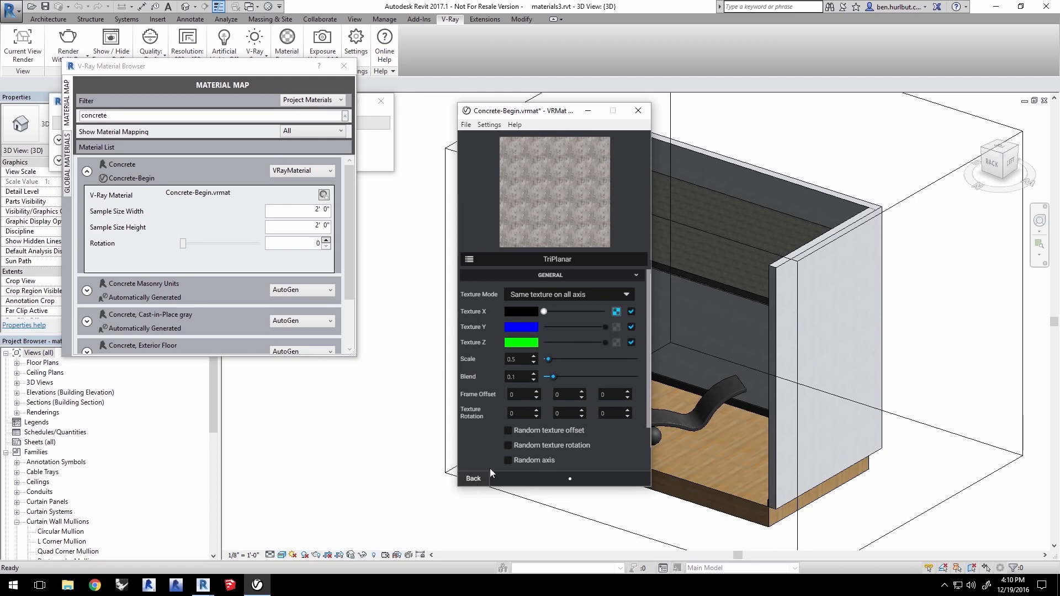
left_click(473, 478)
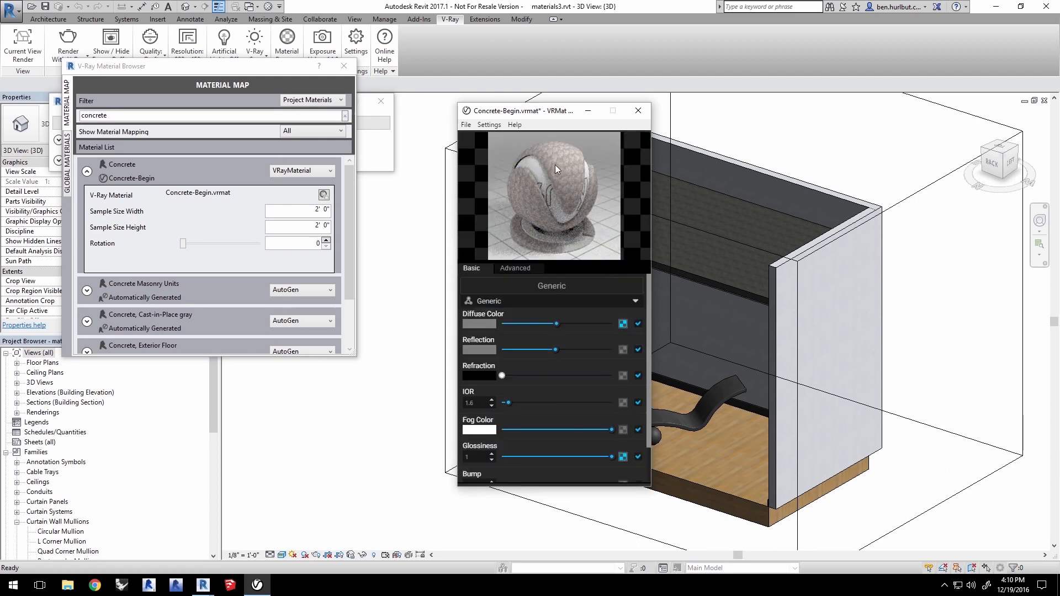
Check the bitmap assigned to the concrete material's glossiness and copy it.
scroll(652, 356, "down", 1)
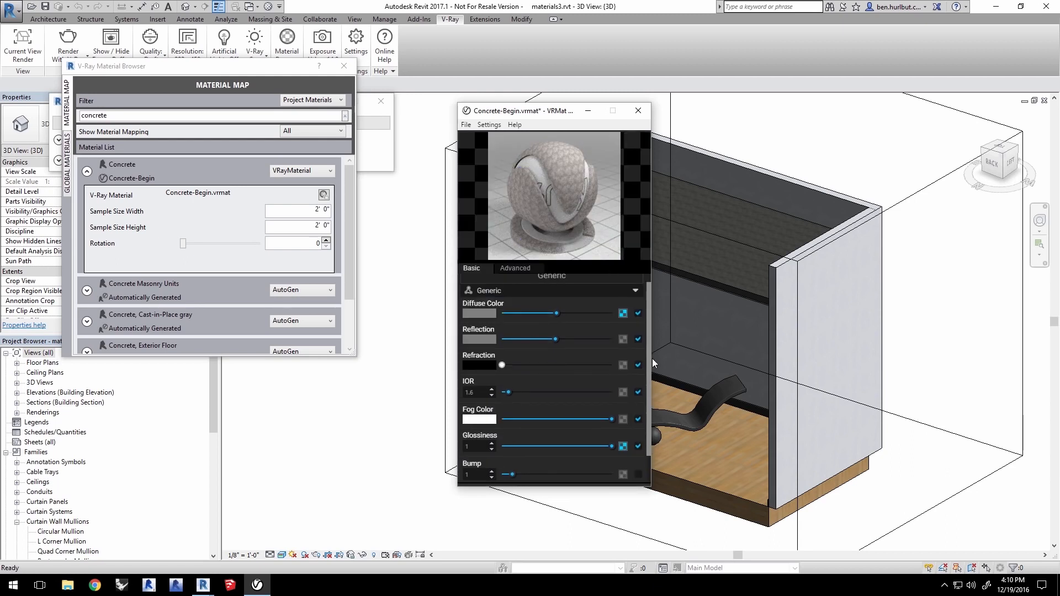
left_click(624, 445)
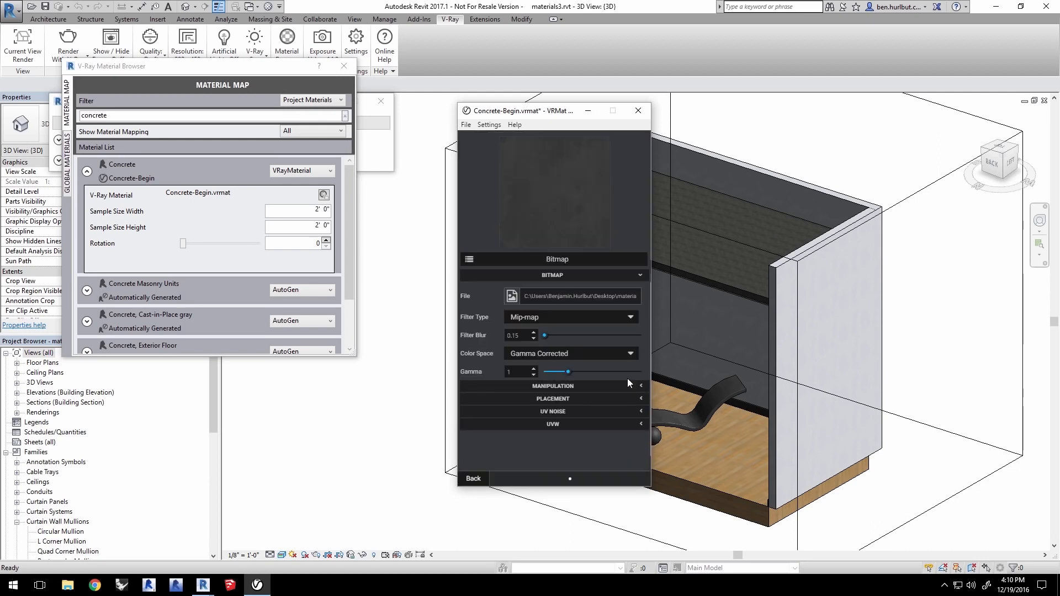
left_click(472, 477)
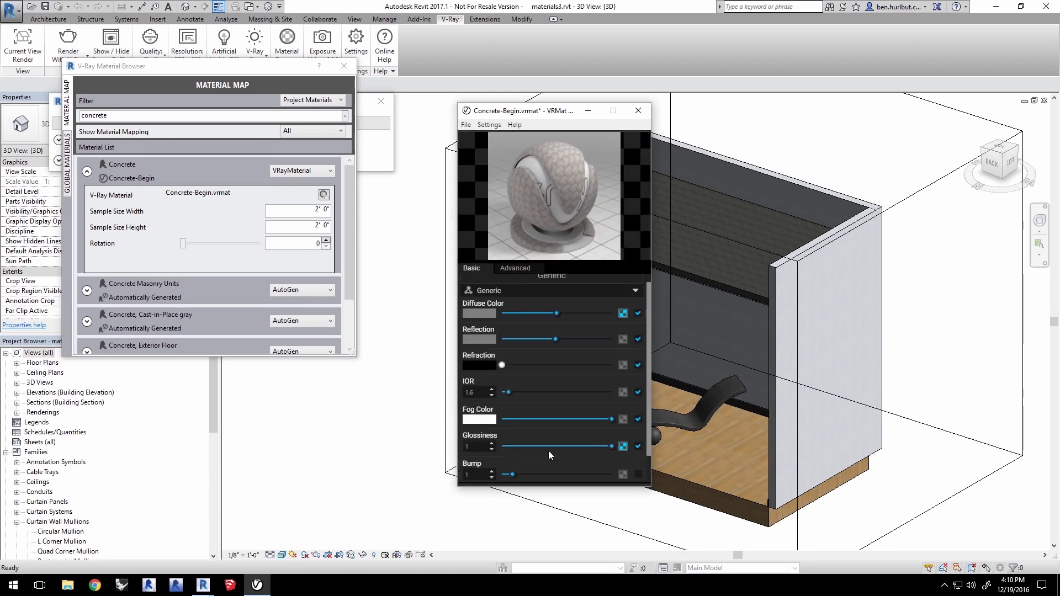
right_click(620, 446)
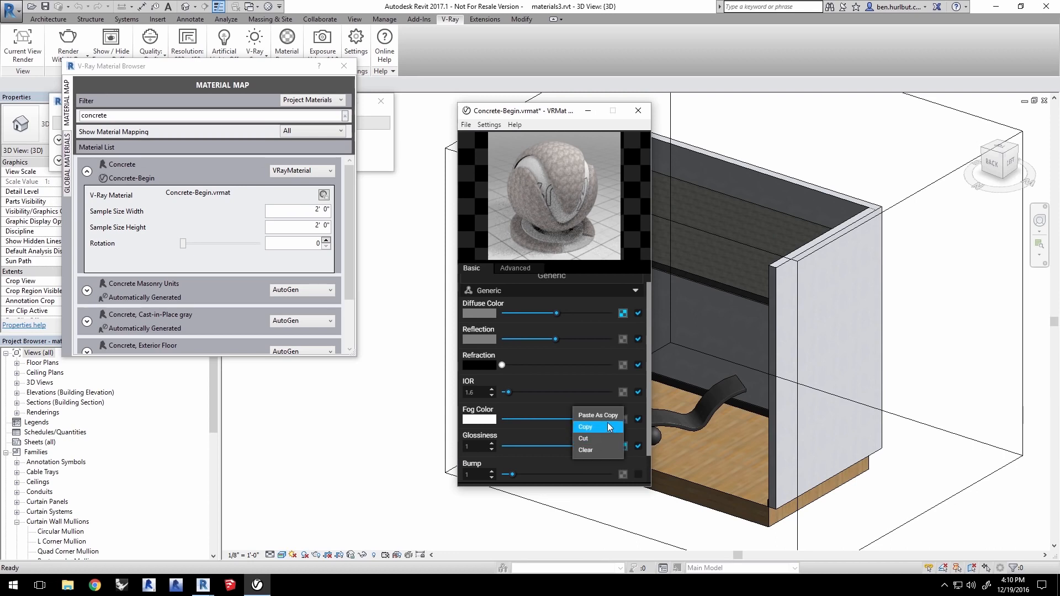
left_click(608, 424)
Replace the glossiness bitmap with a TriPlanar texture at scale 0.5, pasting the copied bitmap as a copy into Texture X.
left_click(622, 446)
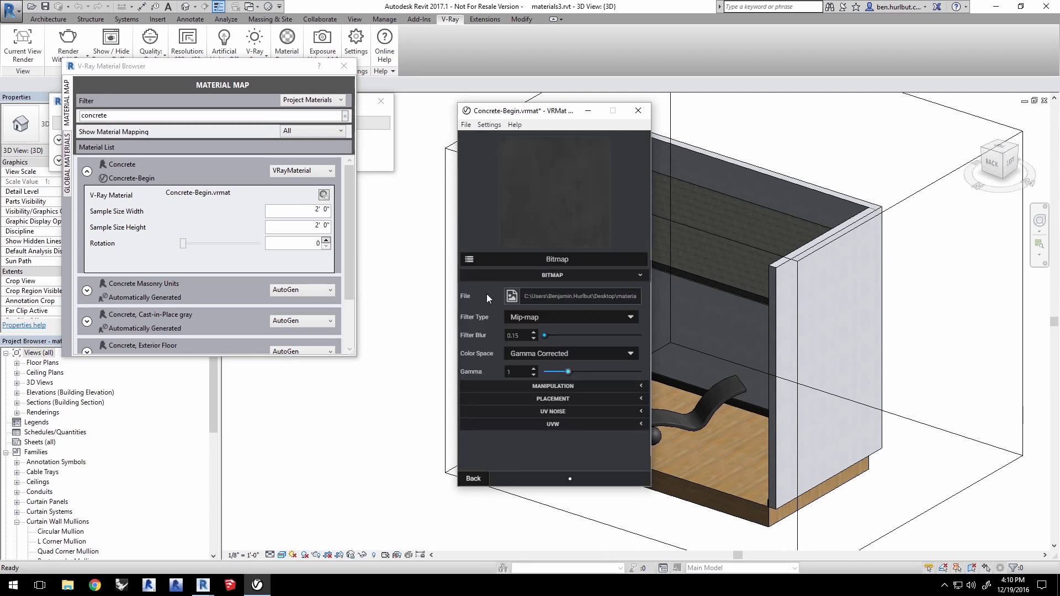
left_click(467, 259)
scroll(521, 367, "down", 10)
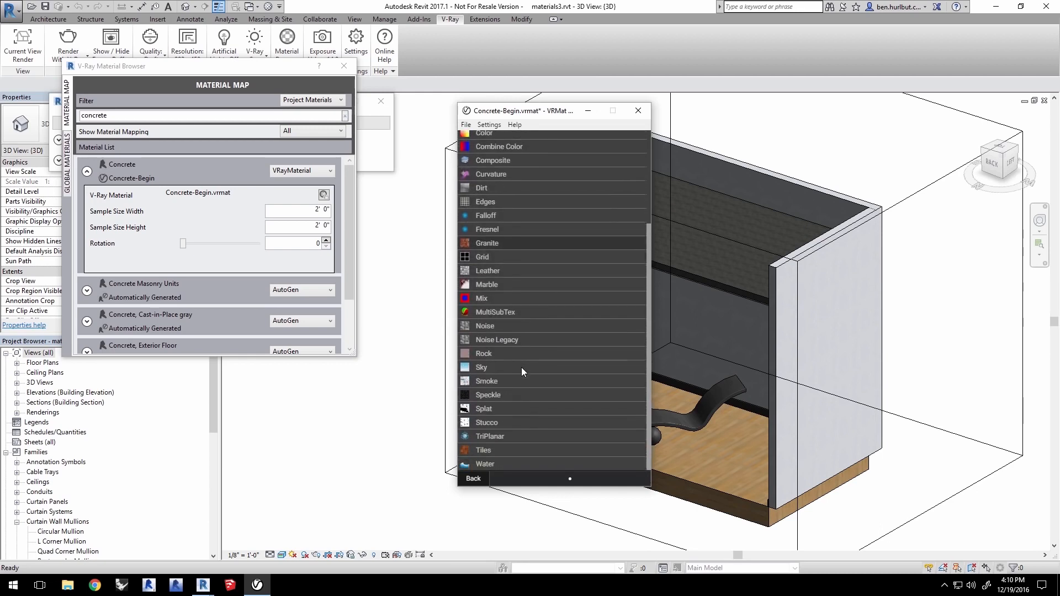
left_click(489, 436)
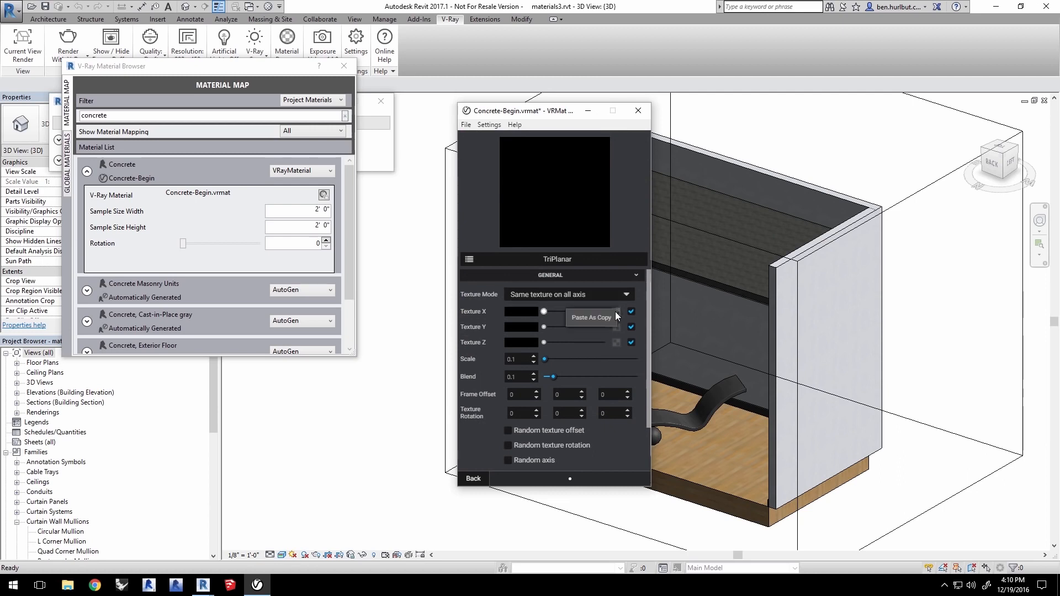
left_click(598, 316)
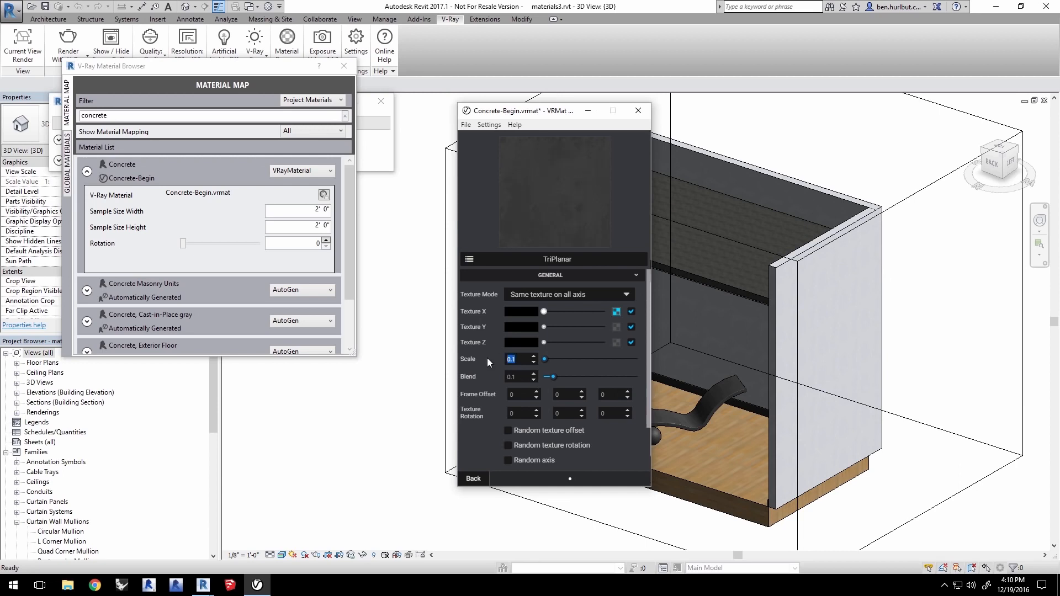
type("0.5")
left_click(473, 478)
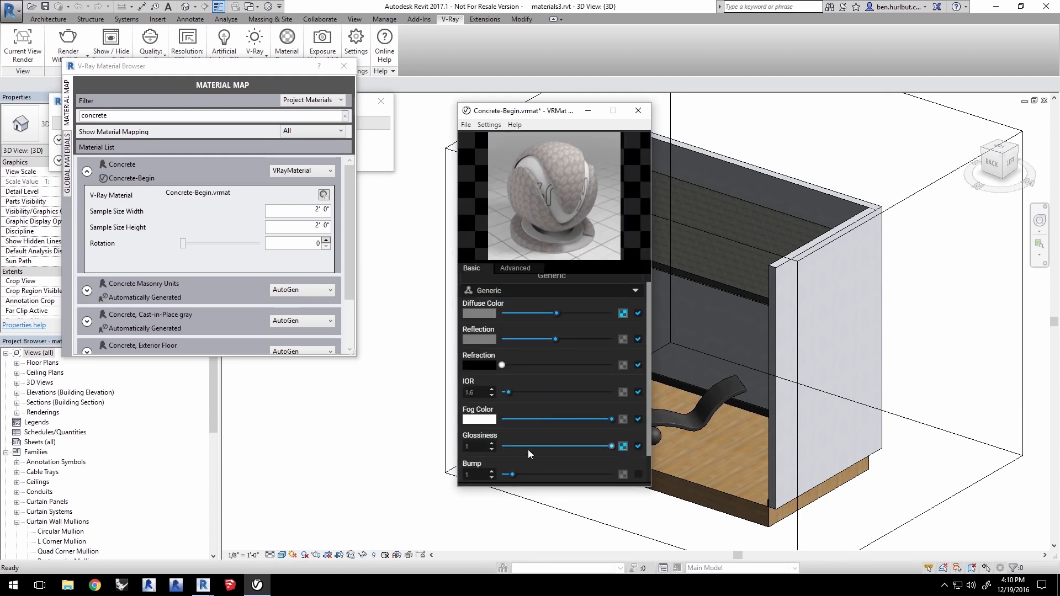
Save the edited Concrete-Begin.vrmat material and close its editor.
left_click(467, 125)
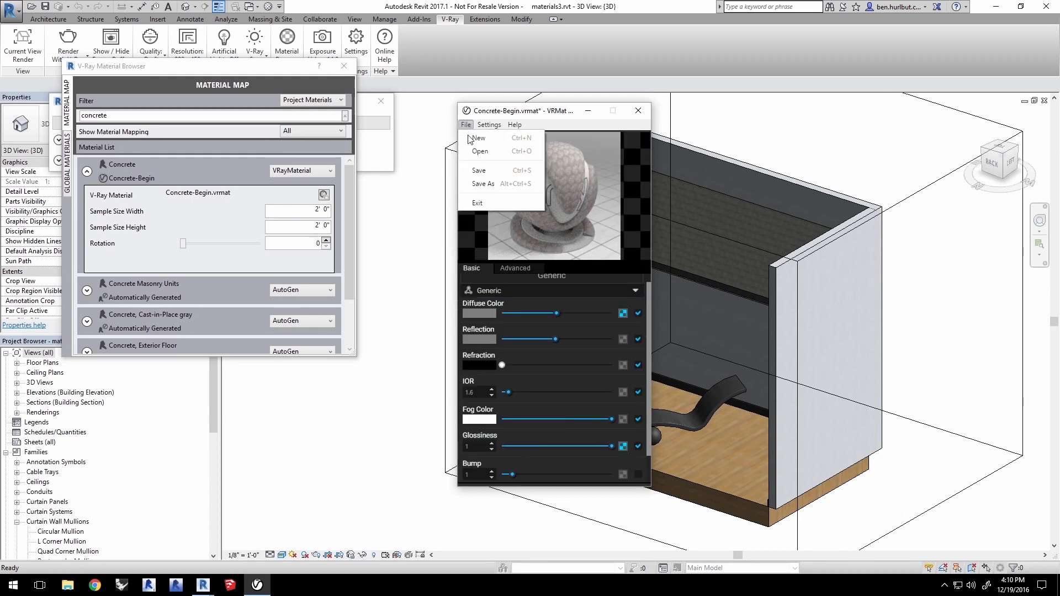
left_click(478, 170)
left_click(639, 113)
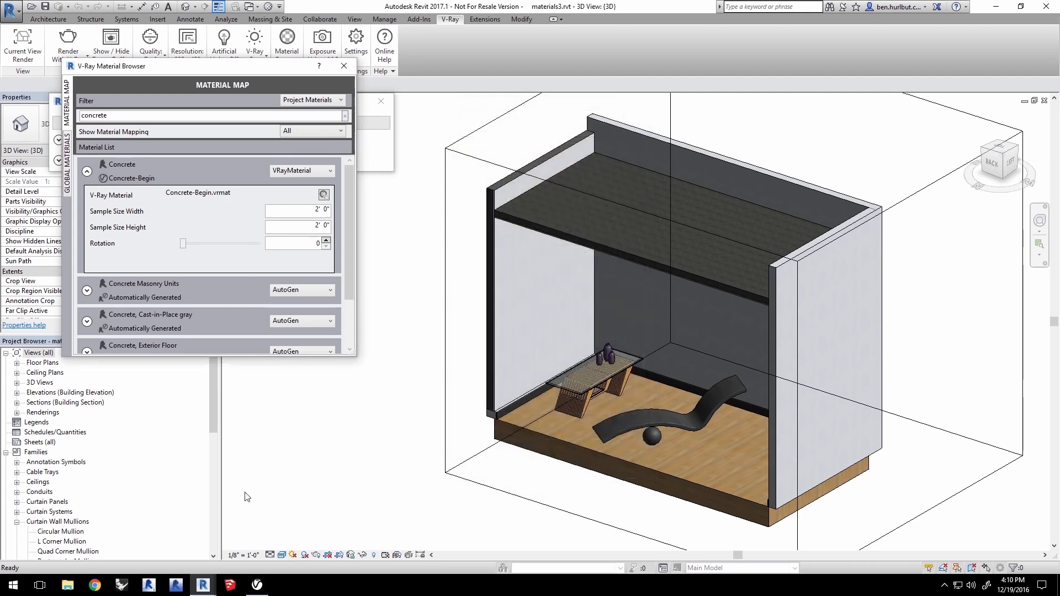
Re-render a region around the lounge chair and sphere in the V-Ray frame buffer and examine the concrete mapping up close.
mouse_move(203, 585)
left_click(260, 536)
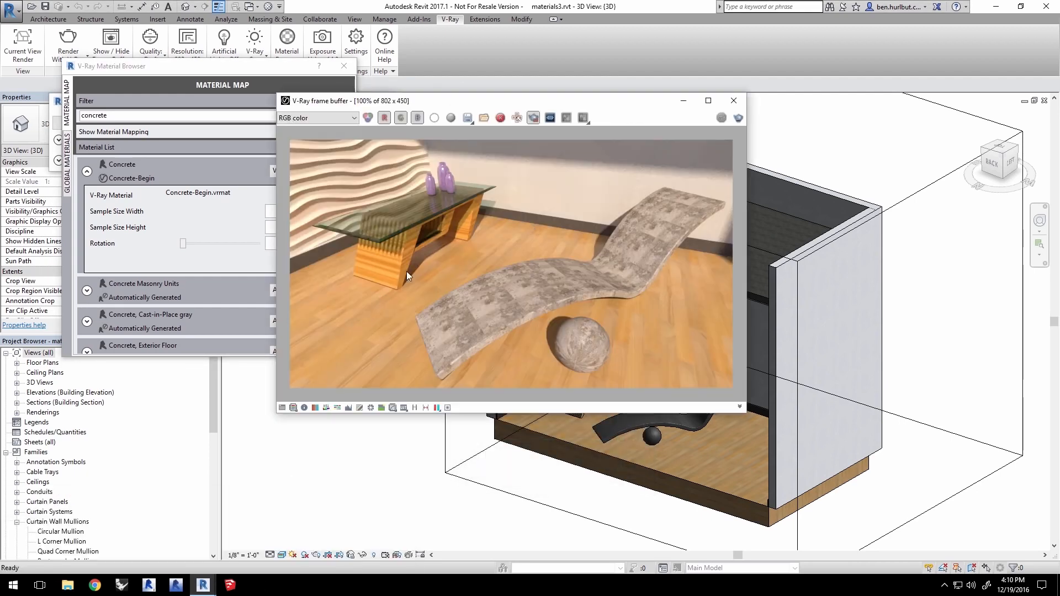
left_click_drag(416, 389, 731, 178)
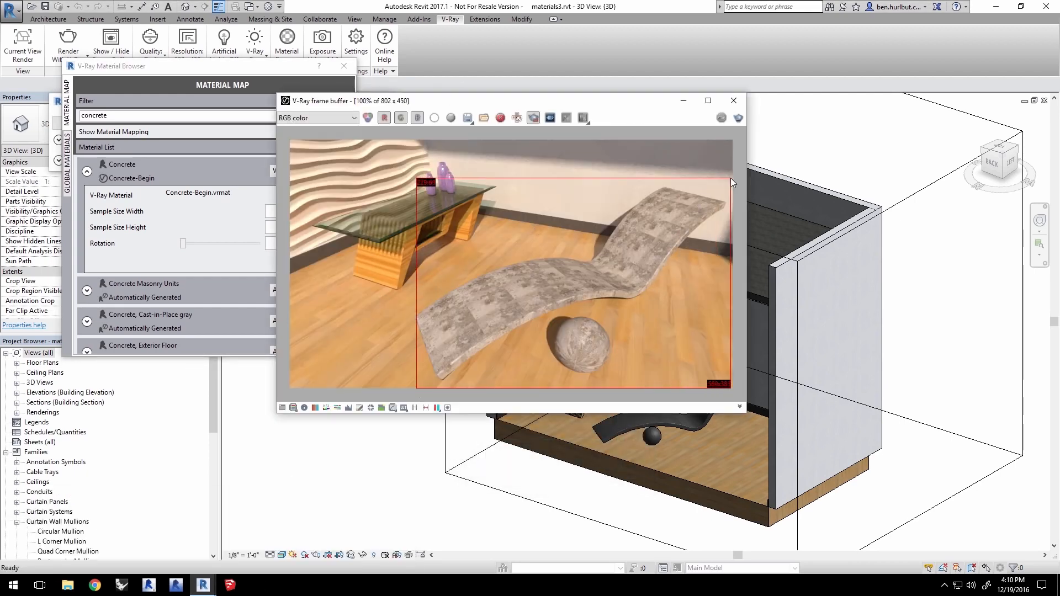
left_click(68, 39)
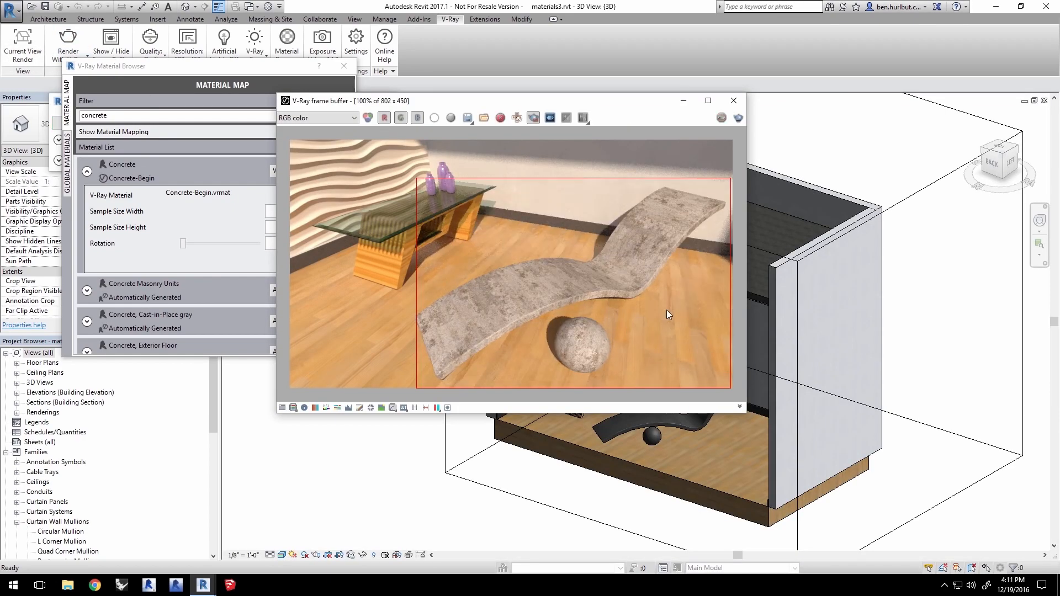
scroll(522, 313, "up", 1)
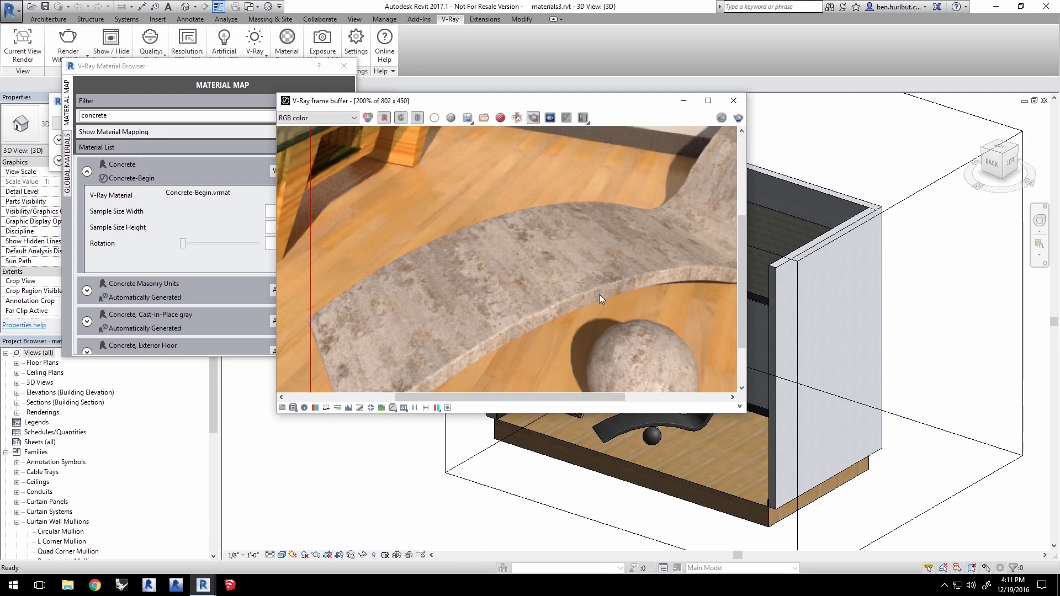
middle_click_drag(571, 281, 473, 190)
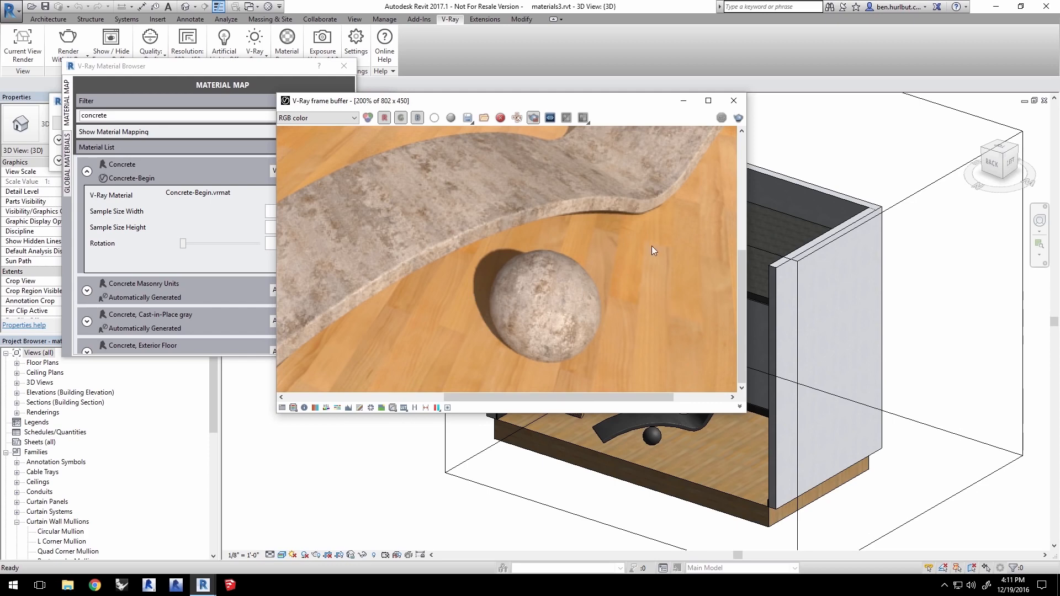
scroll(651, 247, "down", 1)
scroll(509, 237, "up", 1)
middle_click_drag(445, 214, 638, 252)
scroll(638, 252, "down", 1)
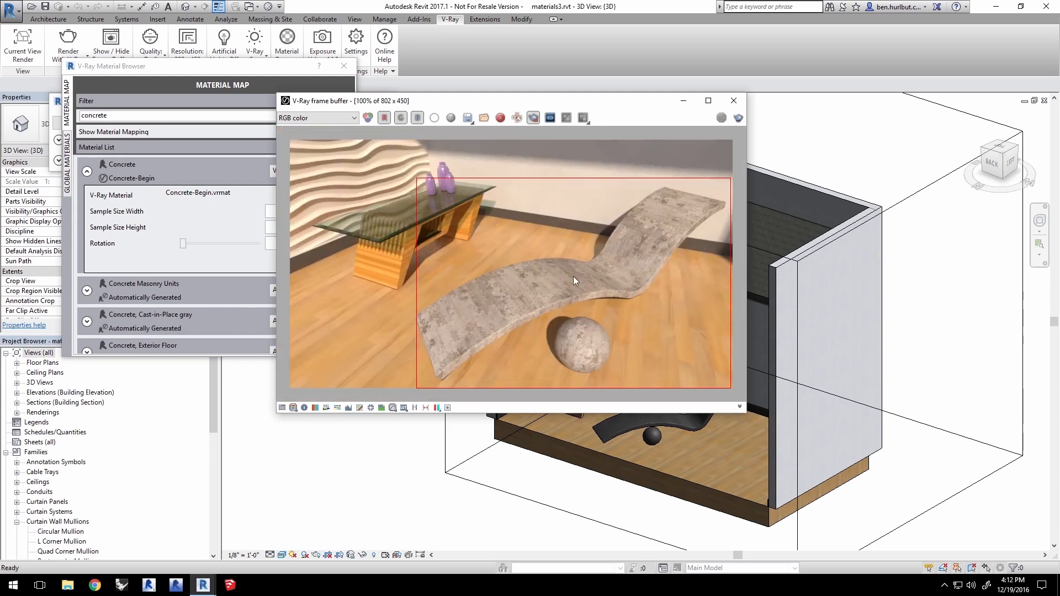
Filter the material map for "ply" and assign Plywood.vrmat from the Desktop materials3 folder to Plywood - Table as its VRayMaterial.
left_click(165, 69)
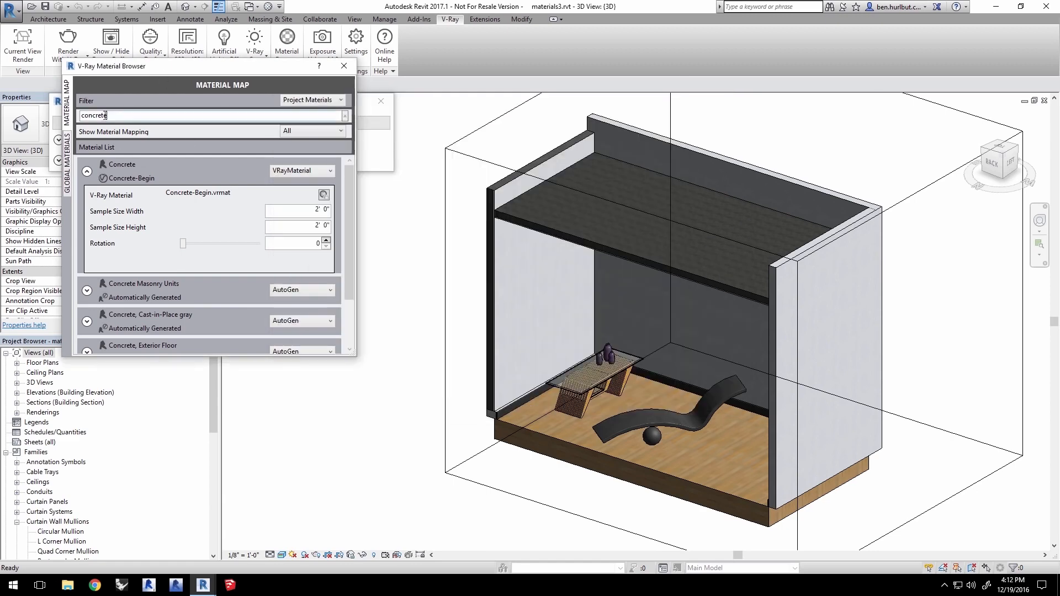
left_click_drag(108, 116, 82, 117)
type("ply")
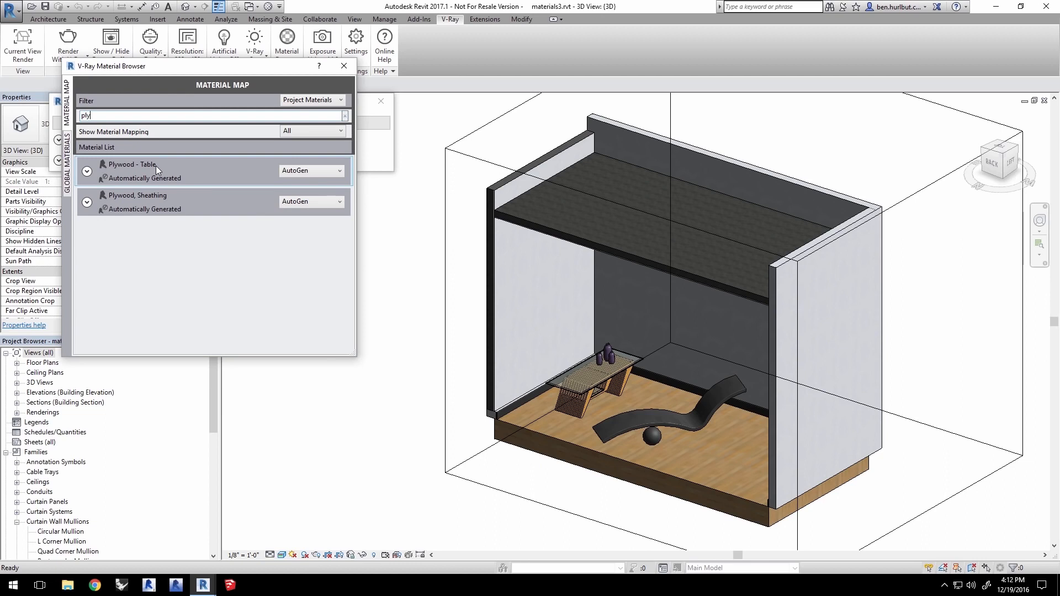
left_click(323, 171)
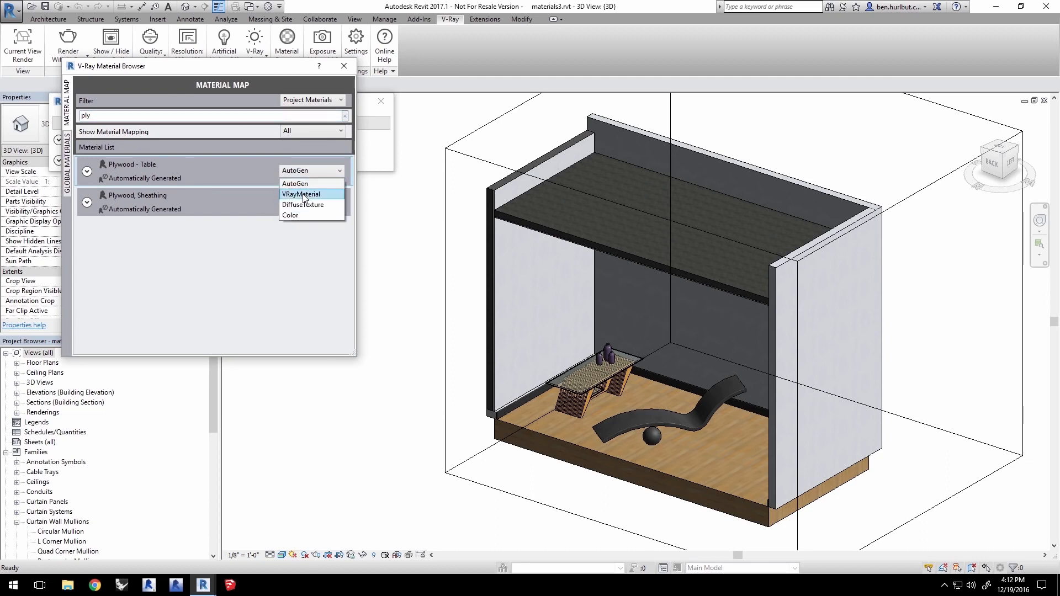
left_click(302, 194)
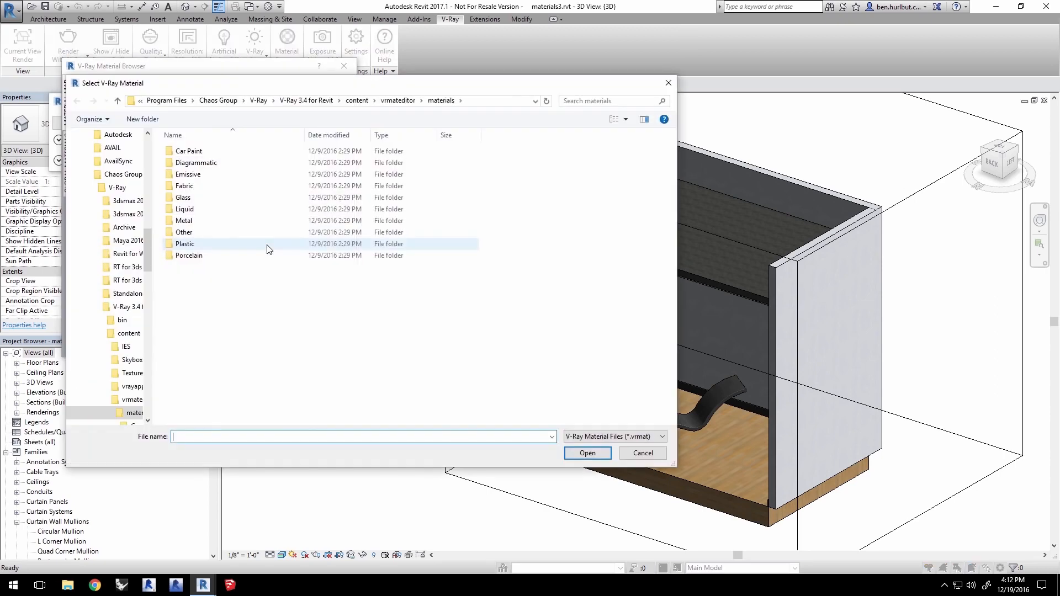
double_click(186, 246)
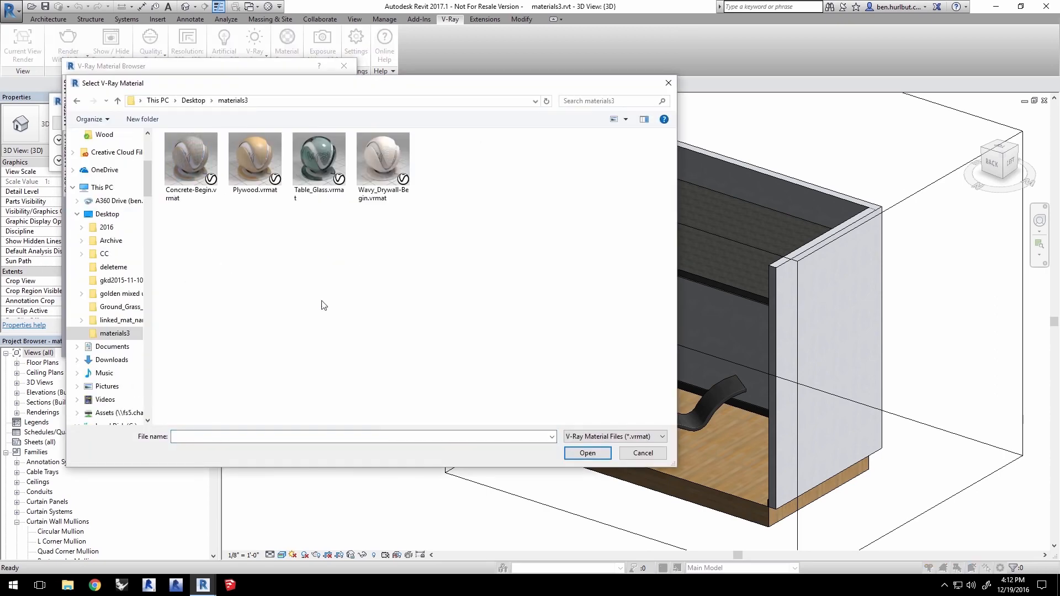
left_click(276, 194)
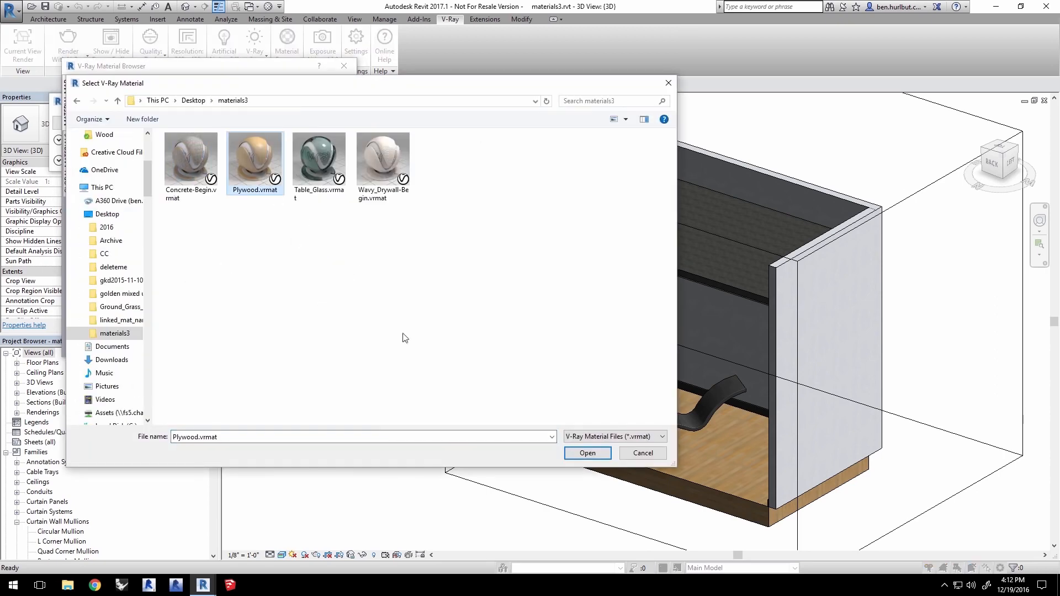
left_click(587, 453)
Bring up the V-Ray frame buffer and mark a render region around the glass-topped table.
mouse_move(215, 588)
left_click(246, 549)
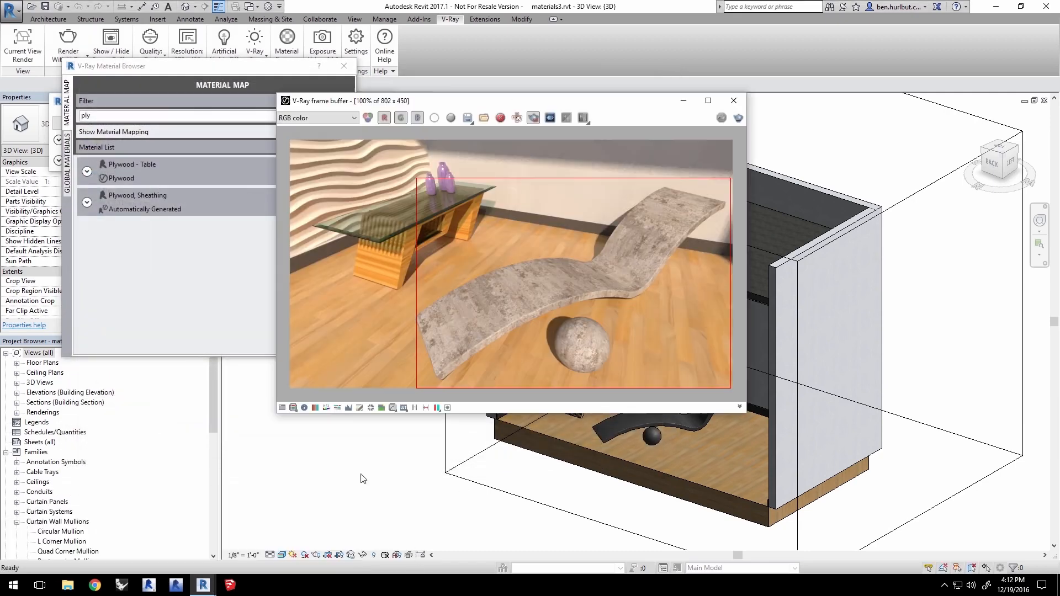
left_click_drag(334, 315, 500, 169)
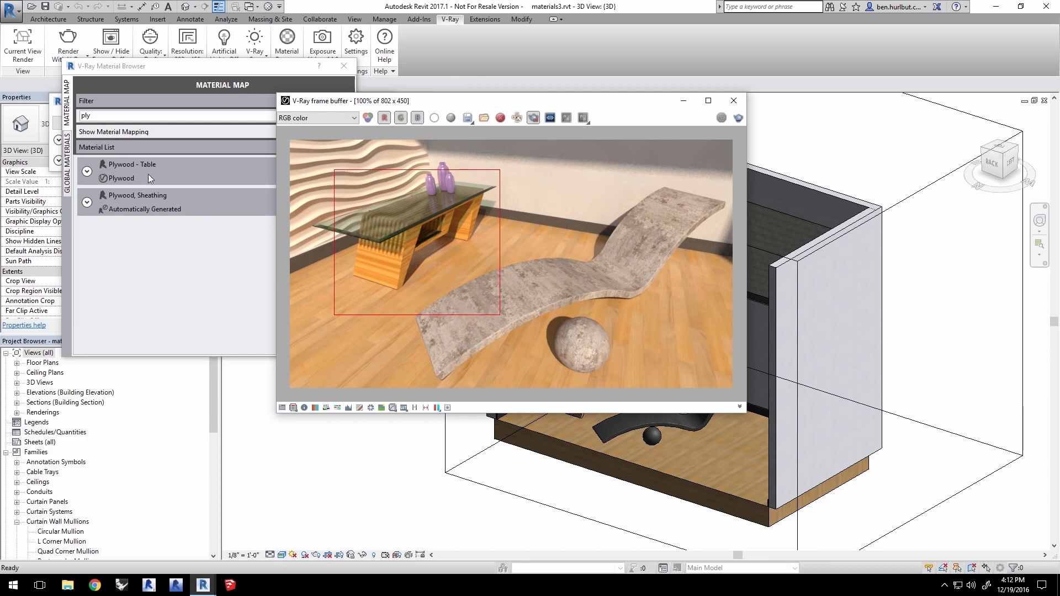
Open Plywood.vrmat from the Plywood - Table material for editing, examine the TriPlanar diffuse map's textures per axis, and close the editor.
left_click(123, 257)
left_click(87, 171)
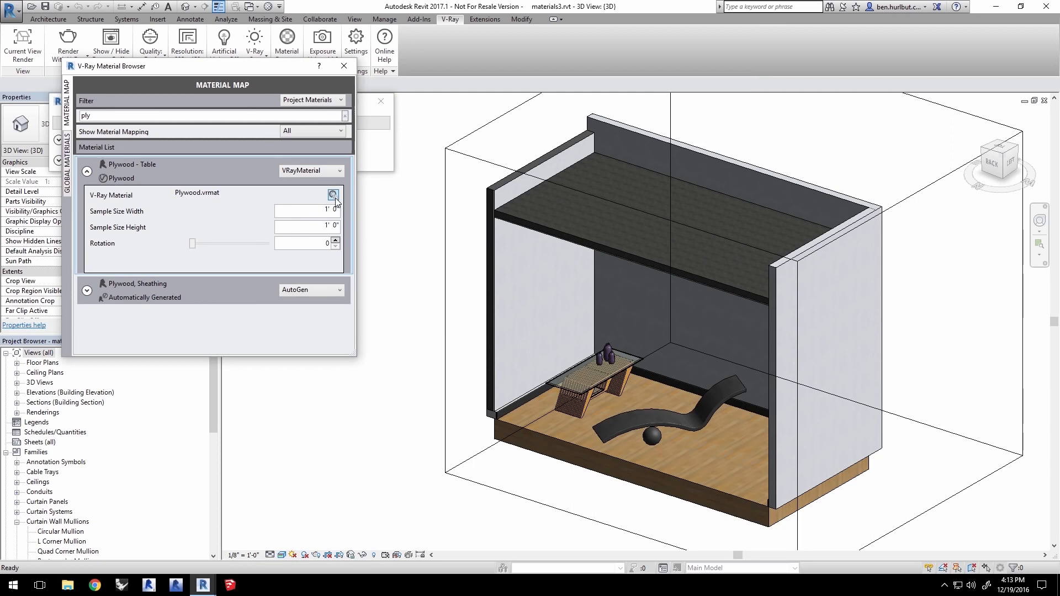
left_click(333, 195)
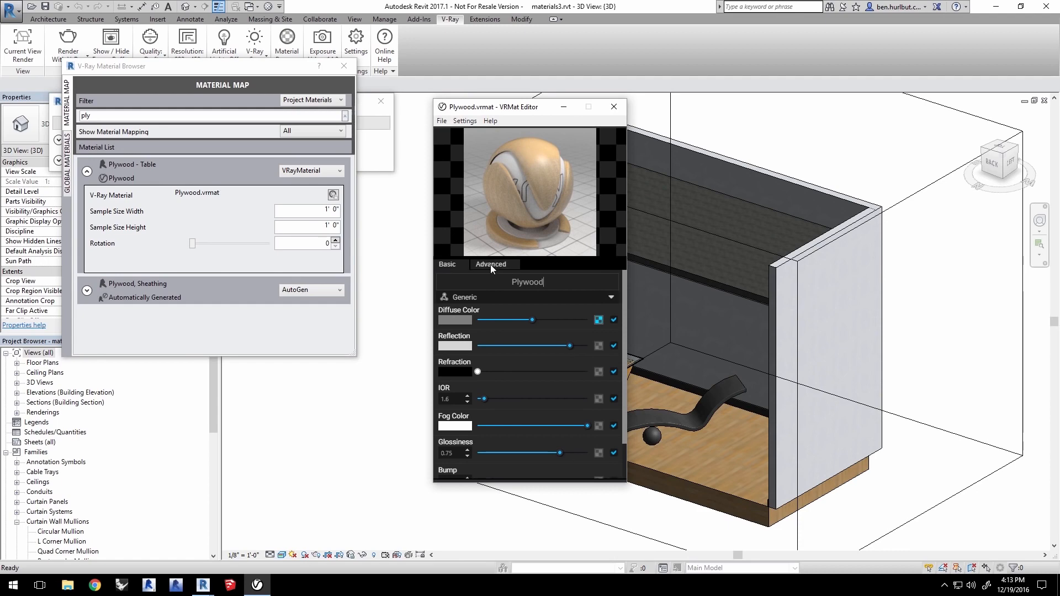
left_click(599, 319)
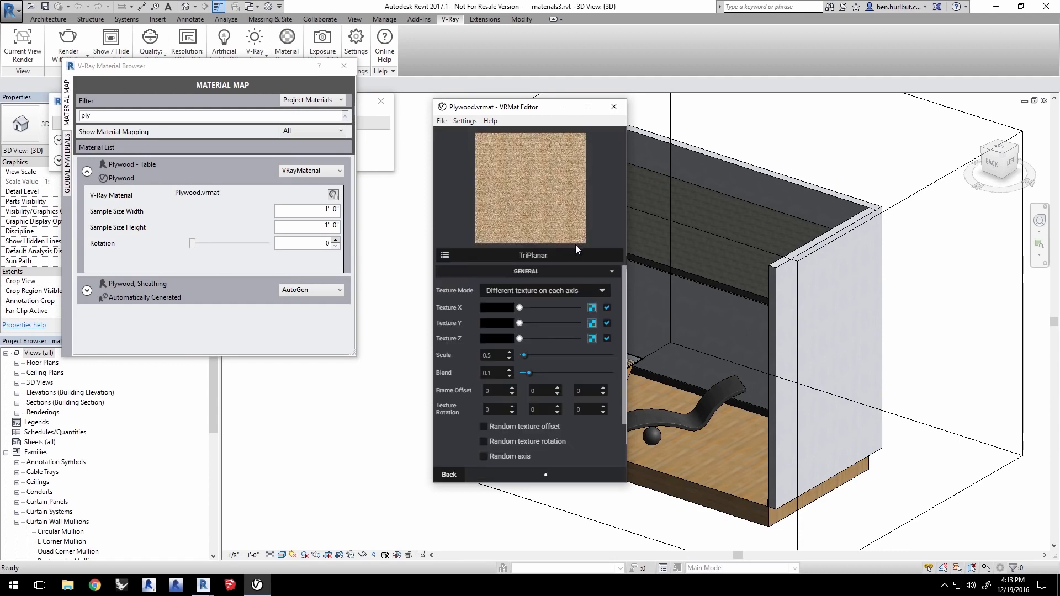
left_click(592, 308)
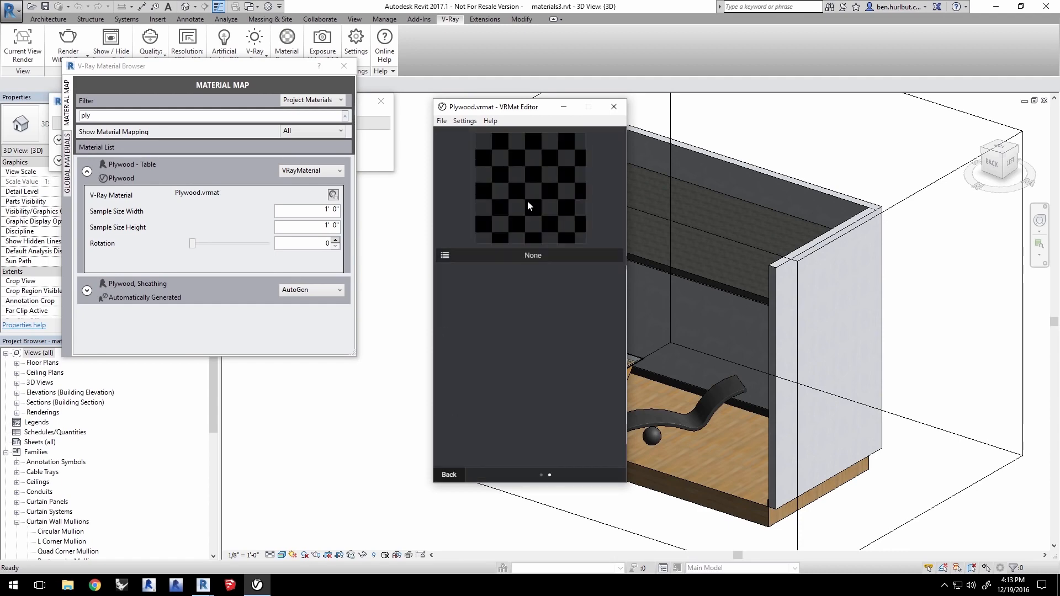
left_click(449, 474)
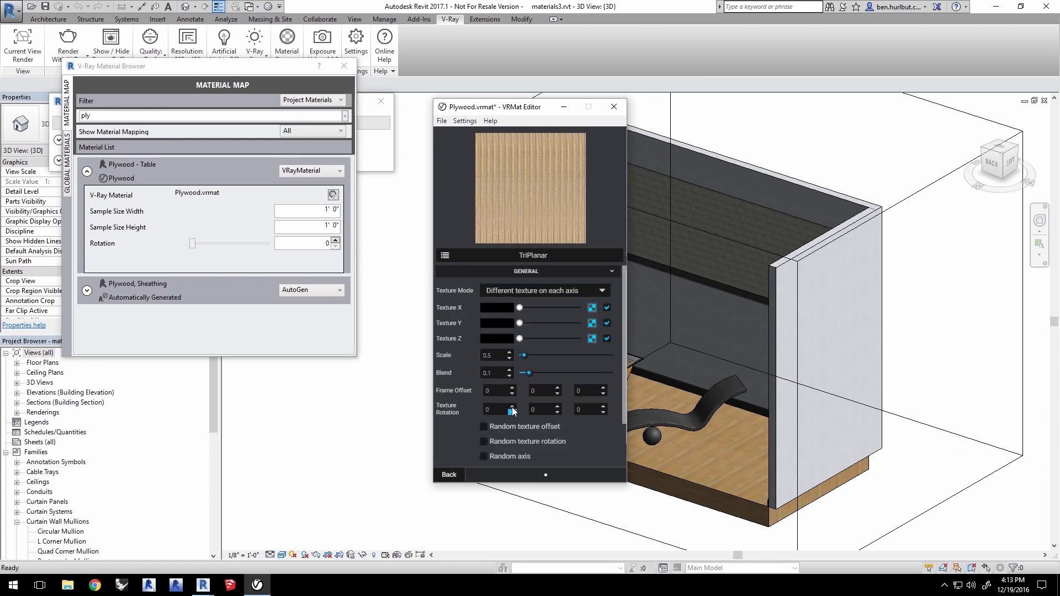
left_click(591, 323)
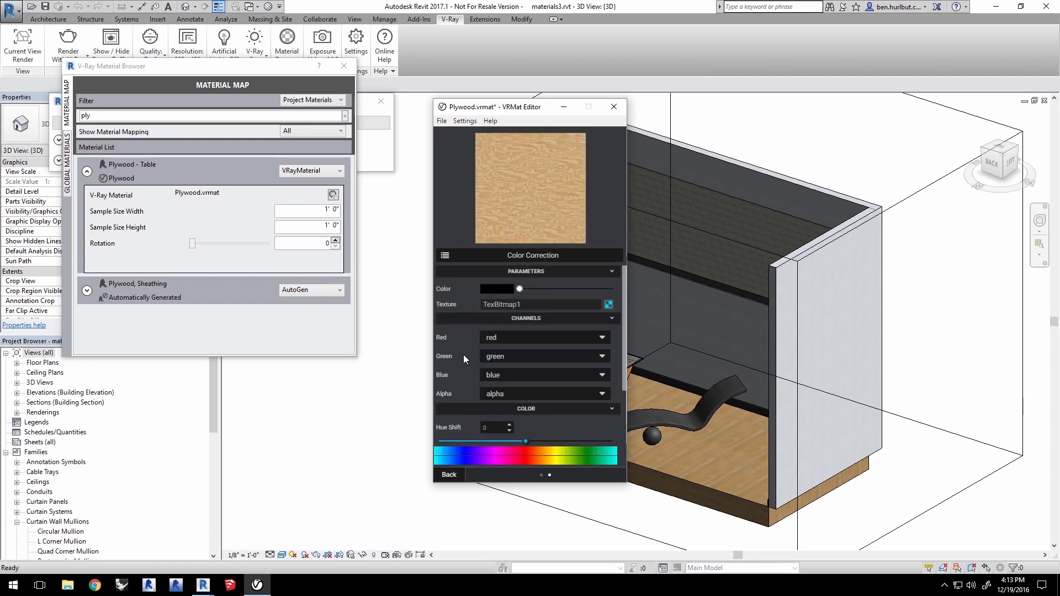
left_click(449, 474)
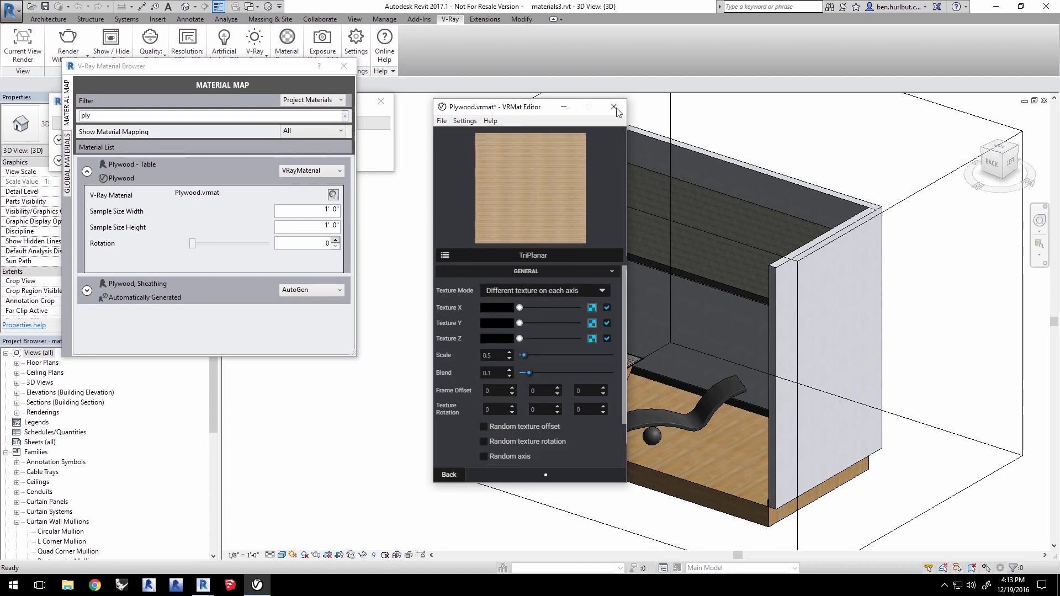
left_click(613, 107)
Render the marked table region in the V-Ray frame buffer and examine the plywood legs up close.
mouse_move(203, 585)
left_click(292, 528)
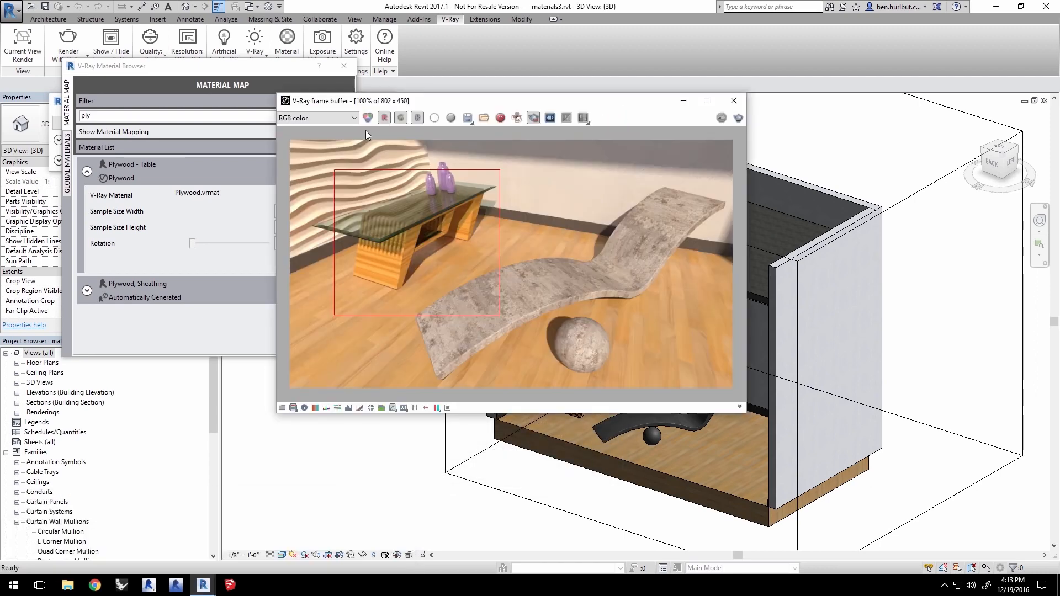
left_click(68, 41)
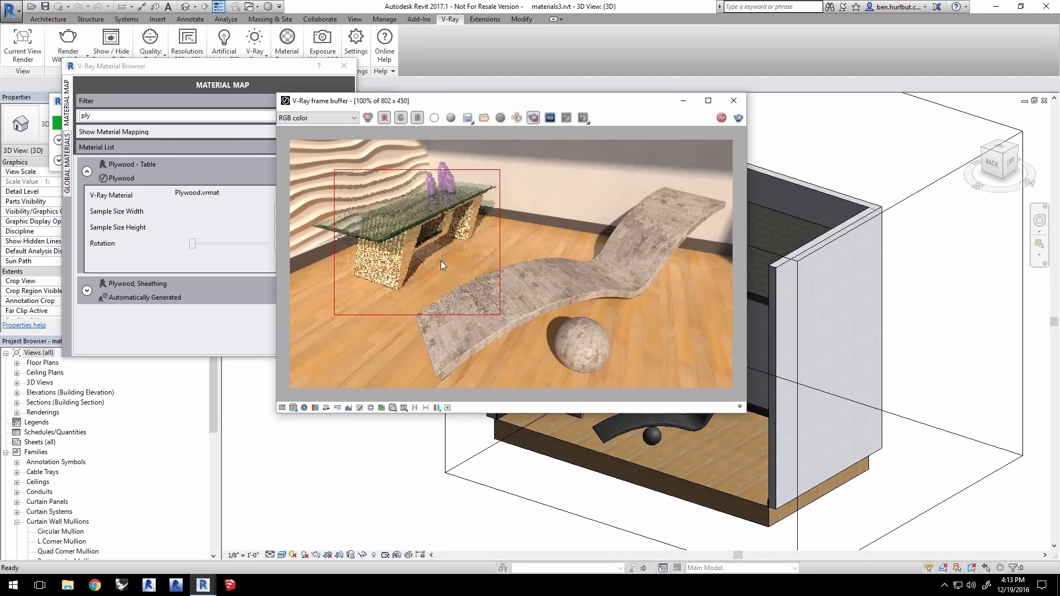
scroll(396, 264, "up", 1)
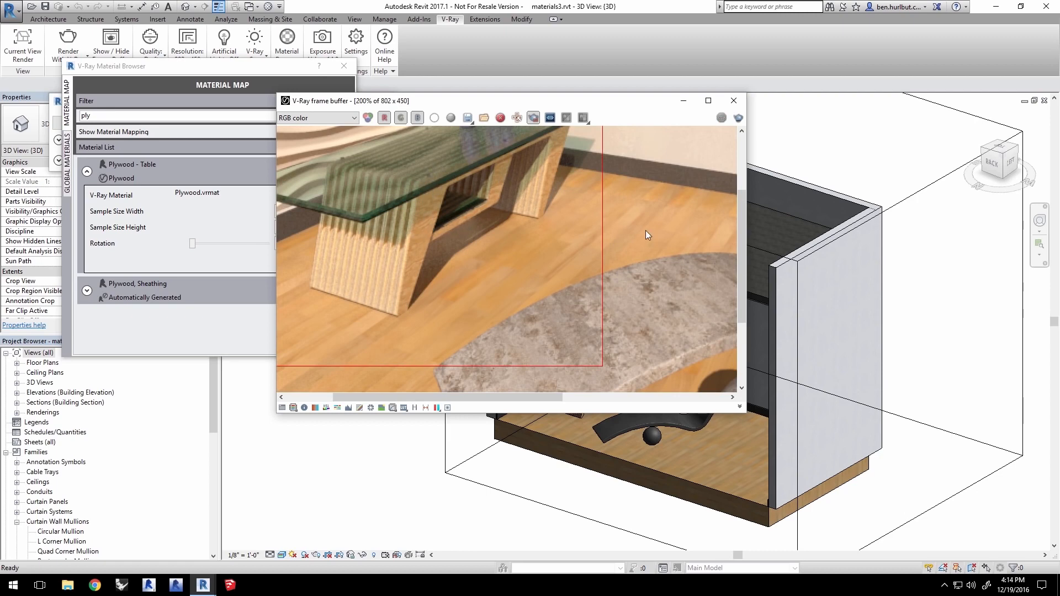
scroll(588, 207, "down", 1)
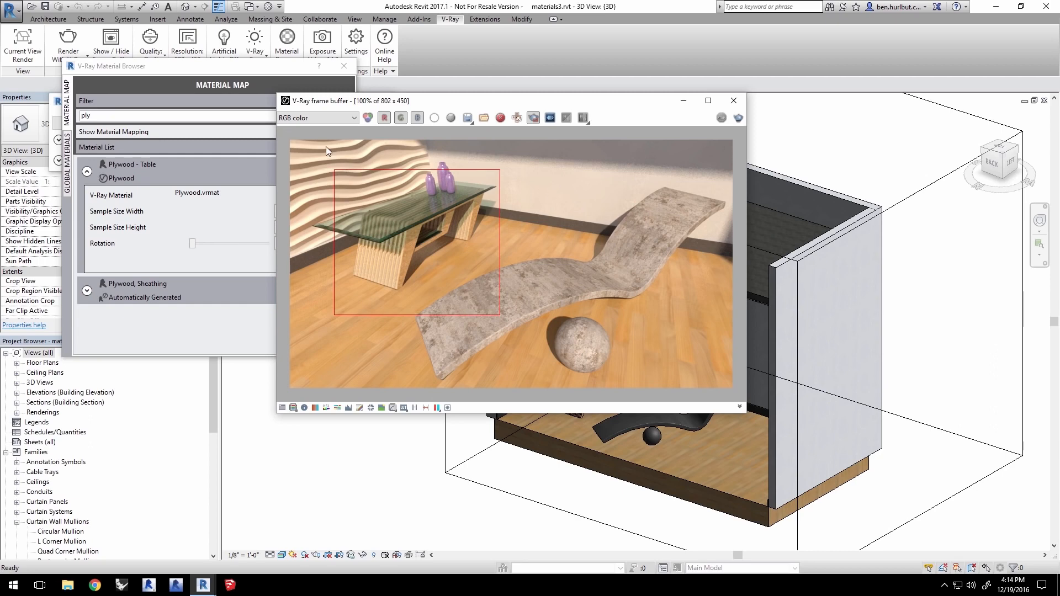
scroll(326, 147, "up", 1)
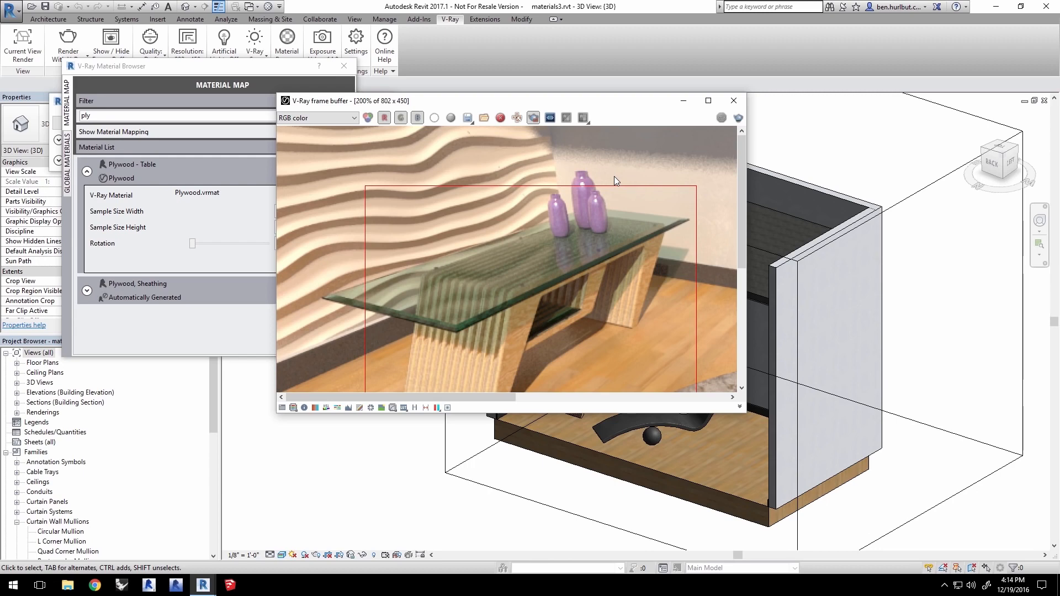
Filter the material map for "dec" and open the Gypsum Wall Board - Decorative material's Wavy_Drywall-Begin.vrmat in an enlarged VRMat Editor.
left_click(170, 95)
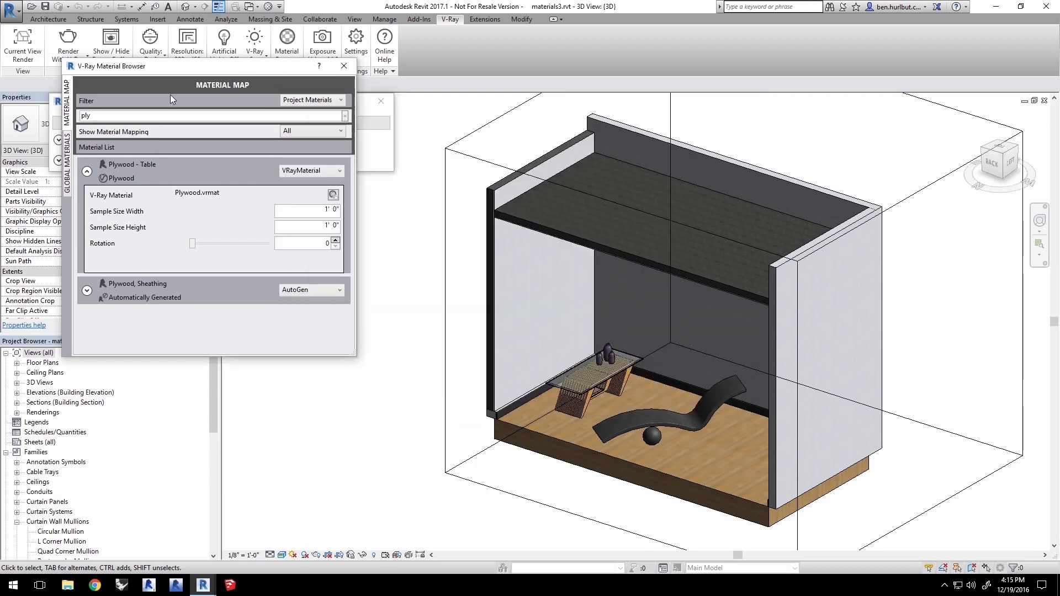
left_click_drag(97, 115, 49, 116)
type("dec")
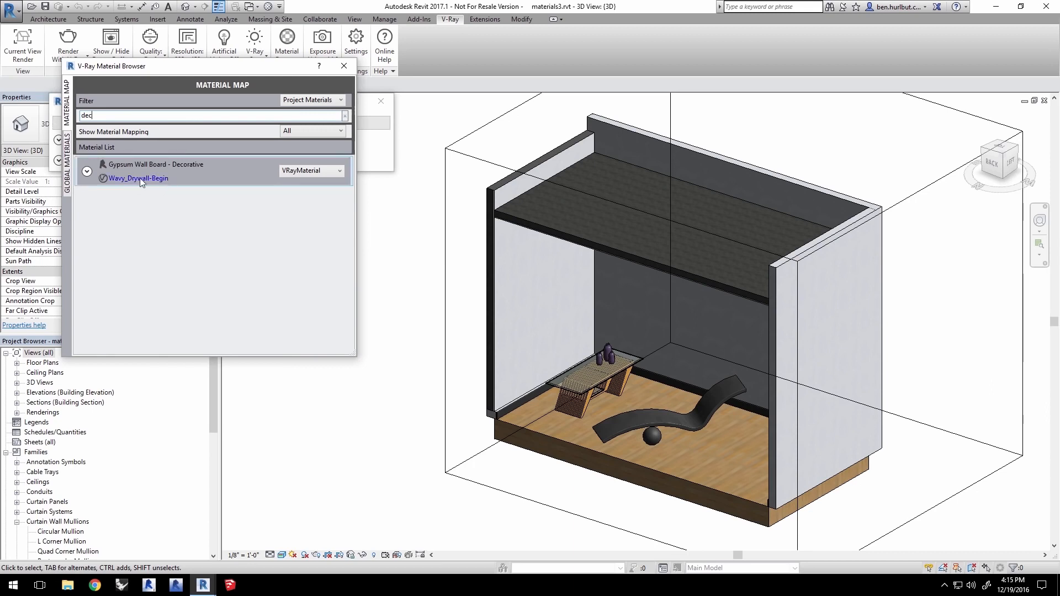
left_click(87, 171)
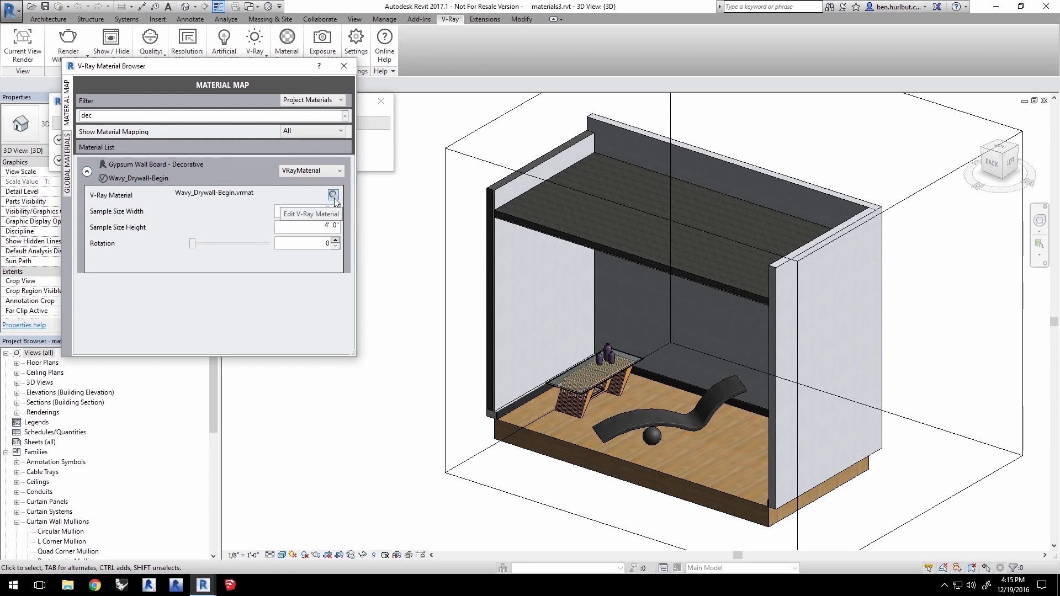
left_click(333, 197)
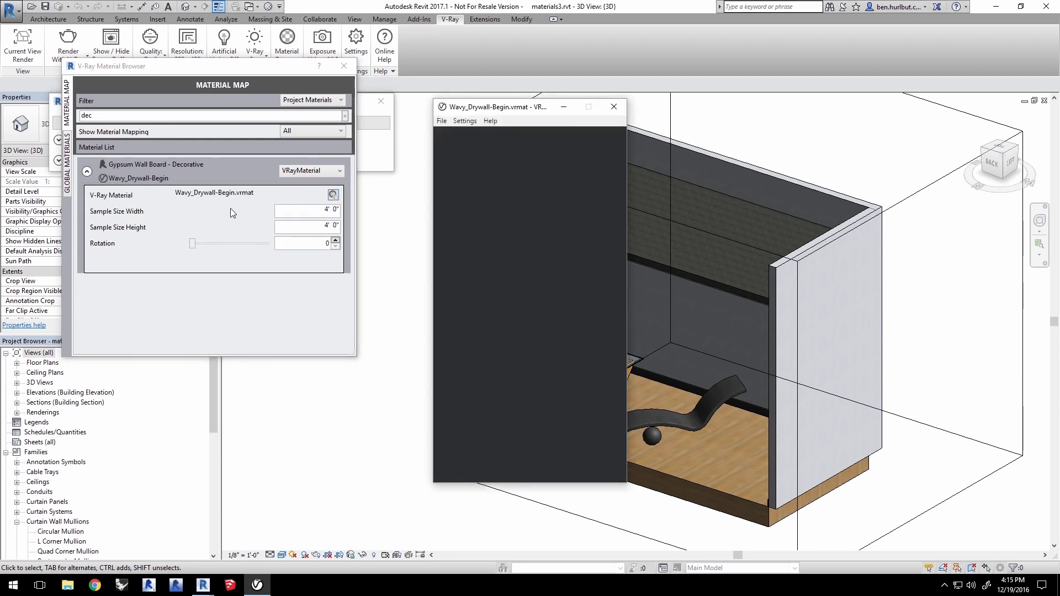
left_click_drag(504, 100, 505, 4)
left_click_drag(508, 482, 513, 538)
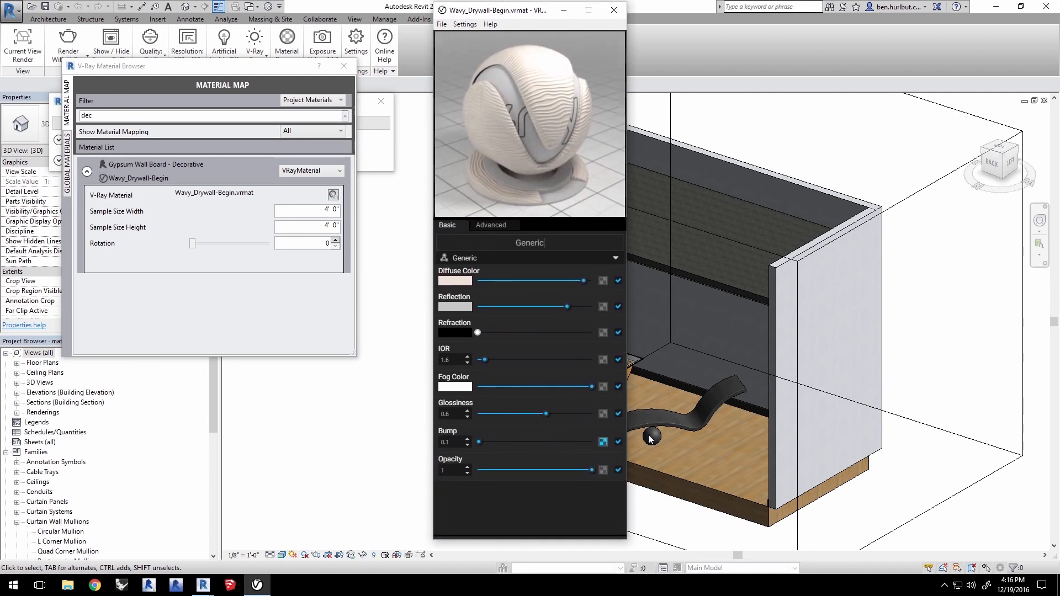
In the advanced Maps settings of the drywall material, paste the bump bitmap as a copy into the displacement texture.
left_click(497, 226)
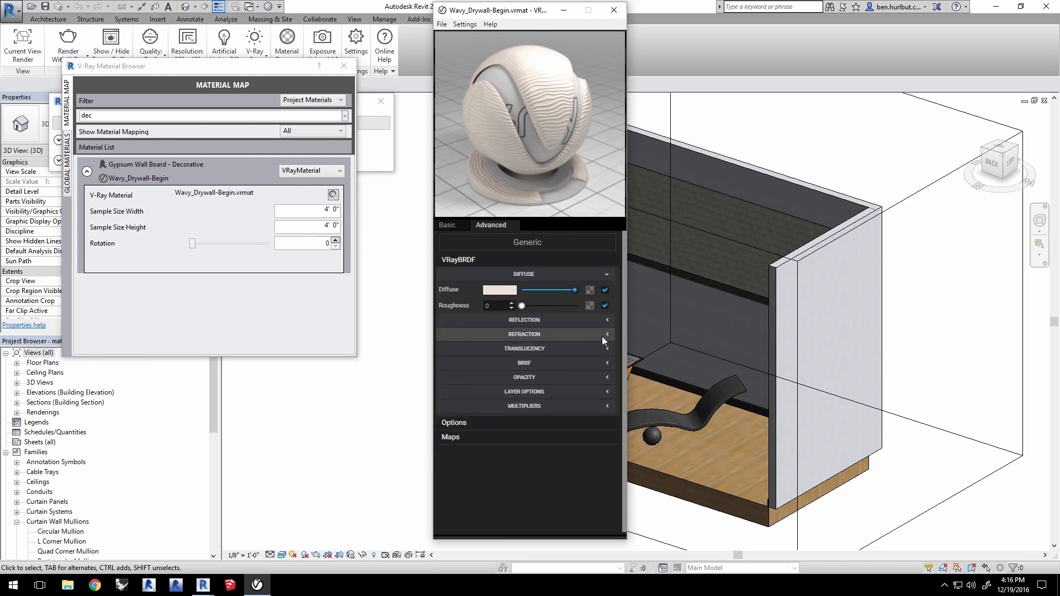
left_click(475, 439)
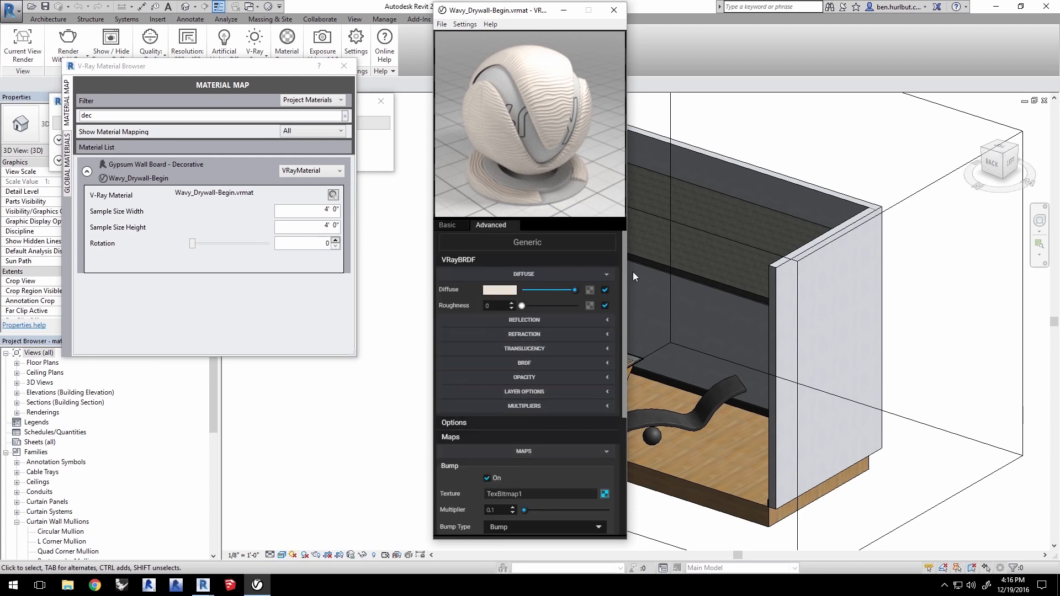
left_click_drag(623, 260, 635, 382)
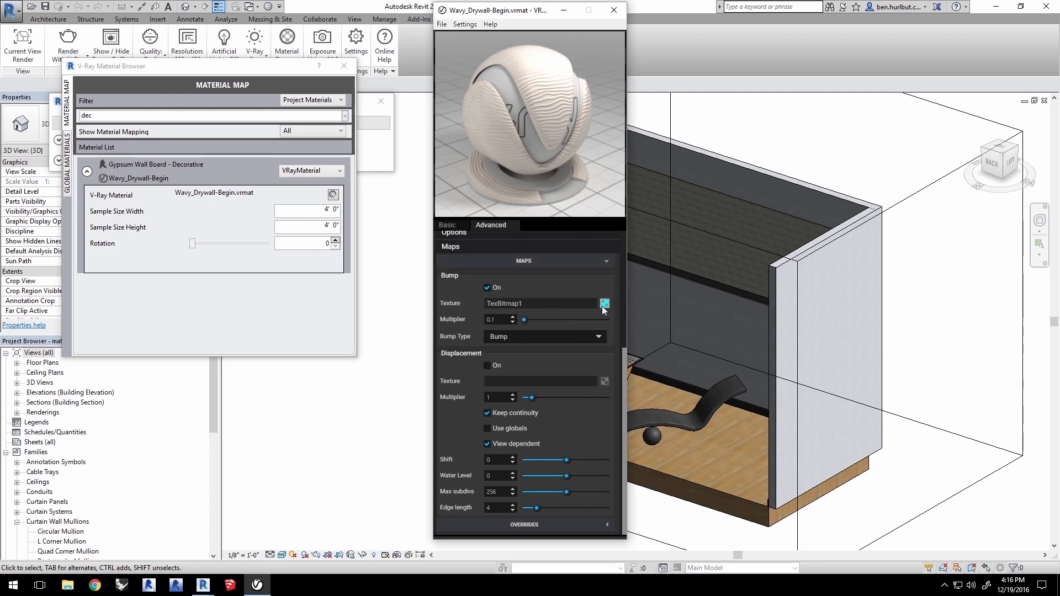
left_click(605, 379)
left_click(583, 385)
Switch the drywall material from bump to displacement with a multiplier of 0.1 and save it.
left_click(487, 287)
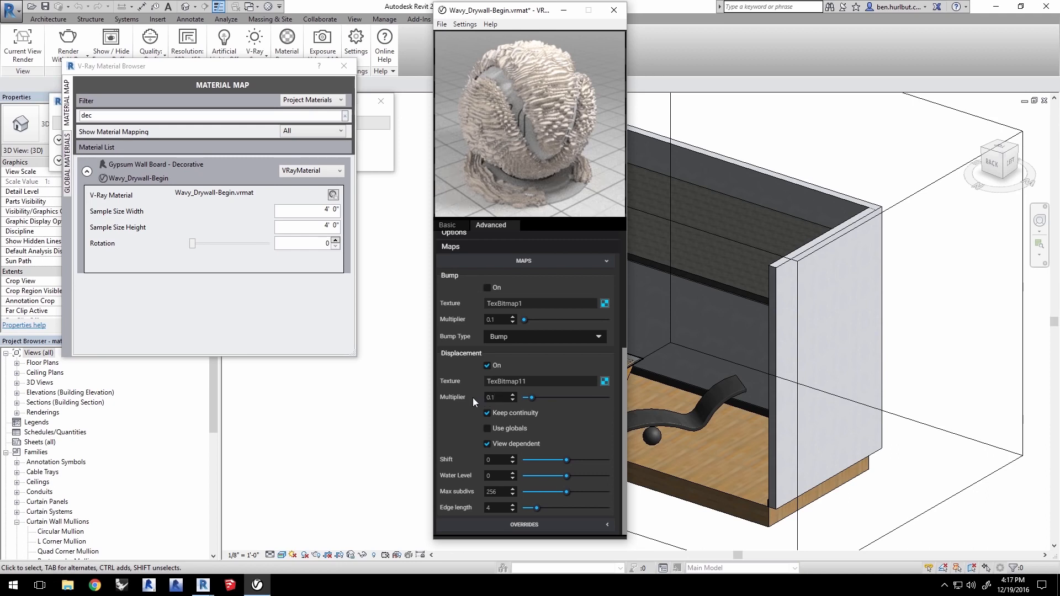
key("Return")
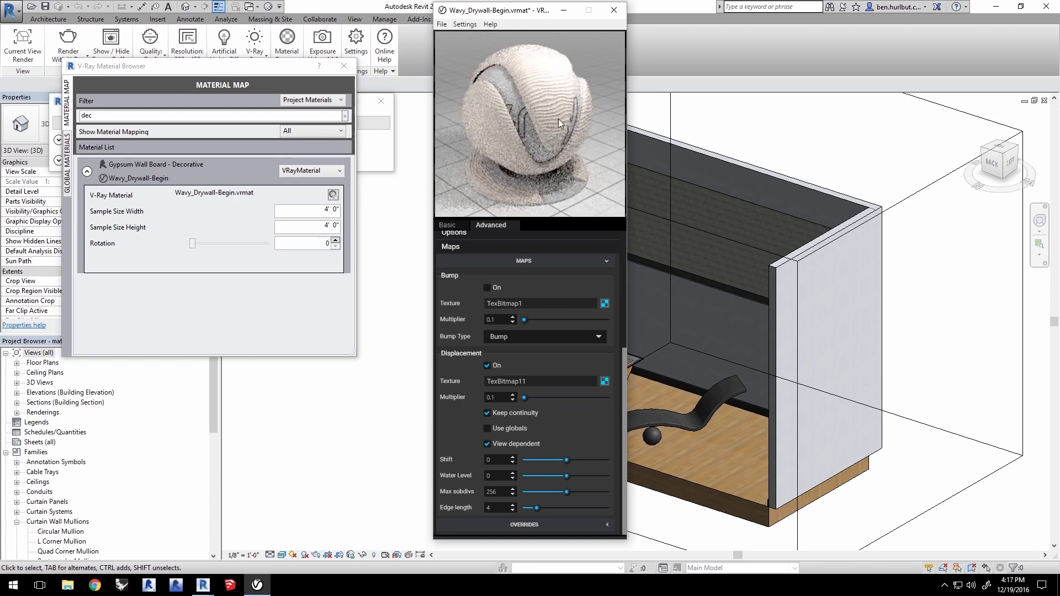
left_click(441, 25)
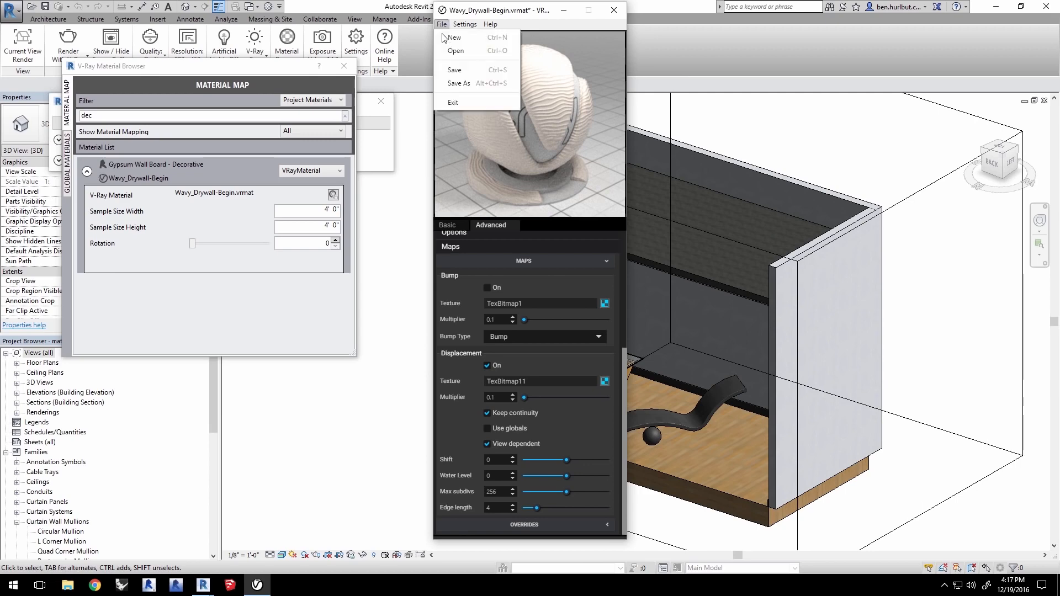
left_click(445, 69)
Render a region around the wavy wall in the V-Ray frame buffer and examine the displacement up close.
left_click(206, 585)
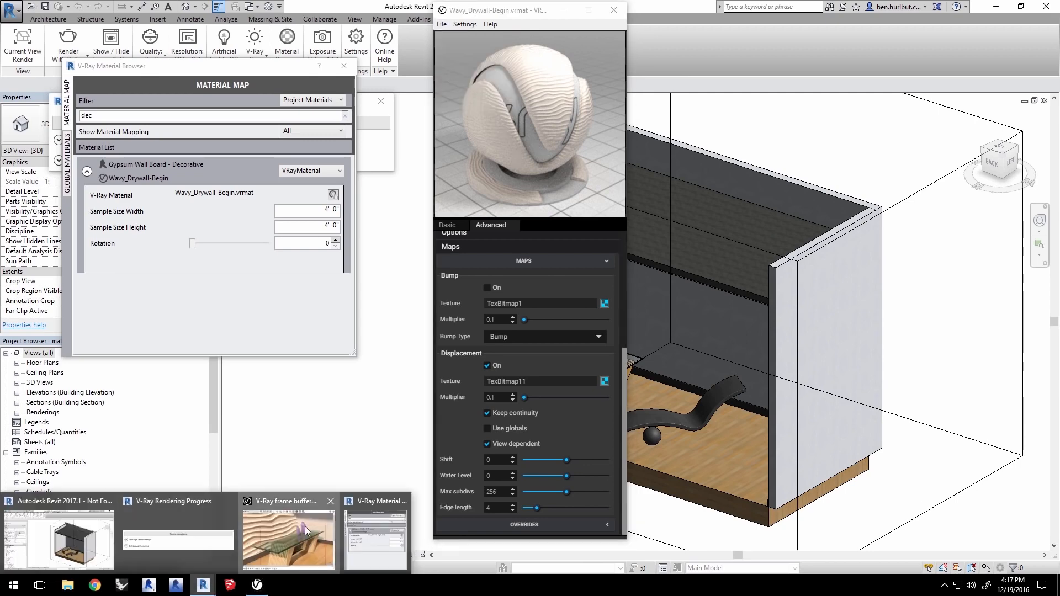
left_click(288, 538)
left_click_drag(290, 139, 442, 274)
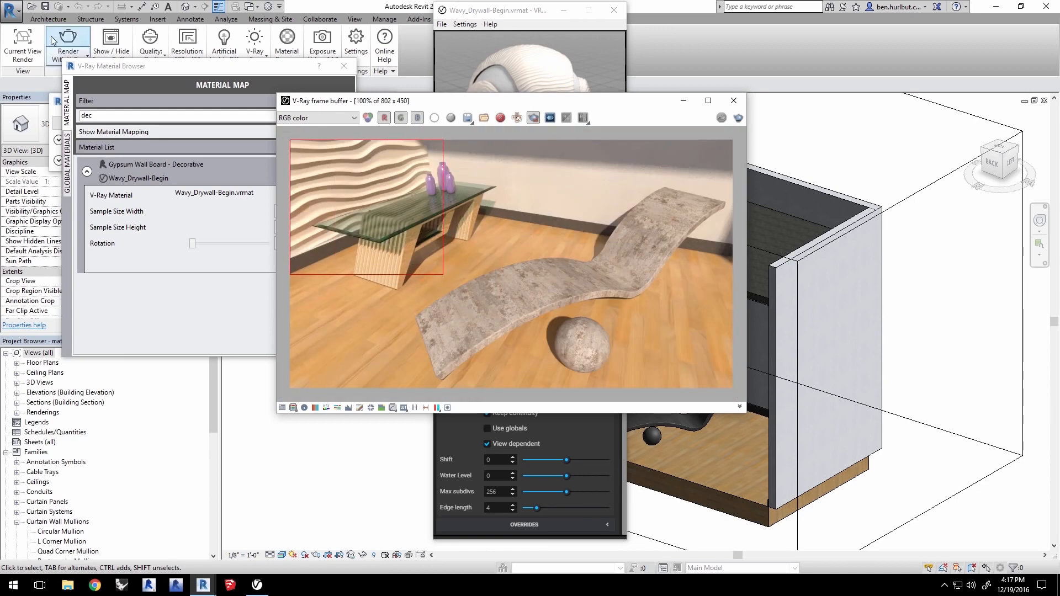
left_click(66, 46)
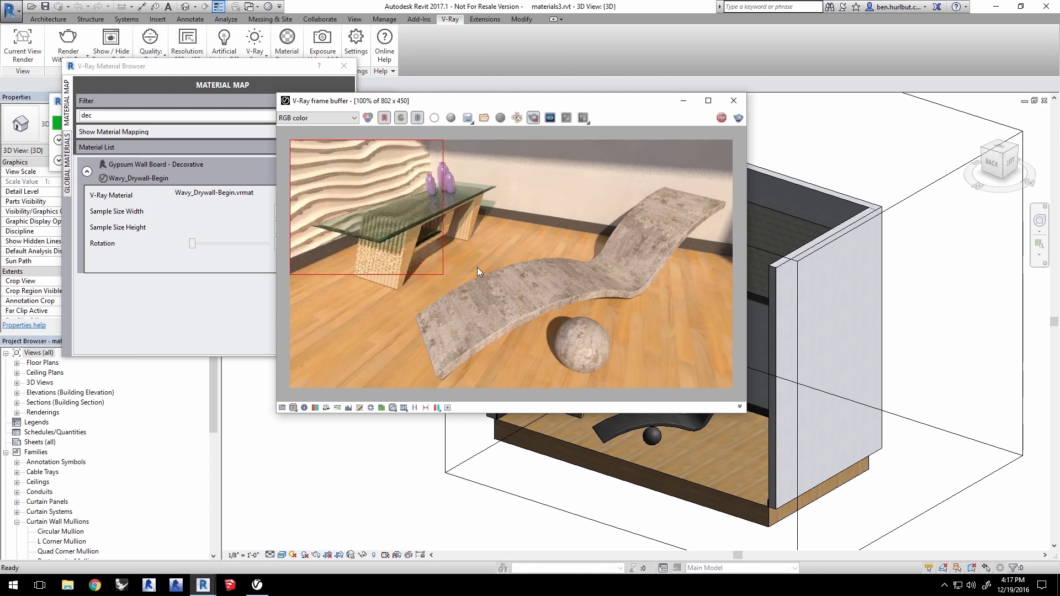
scroll(435, 151, "up", 1)
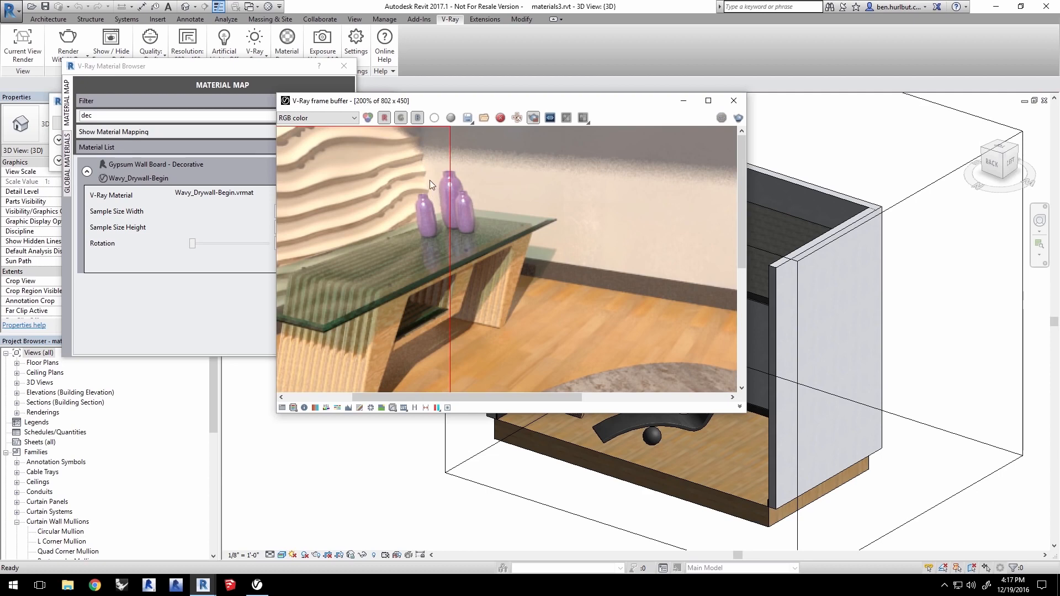
middle_click_drag(399, 193, 533, 158)
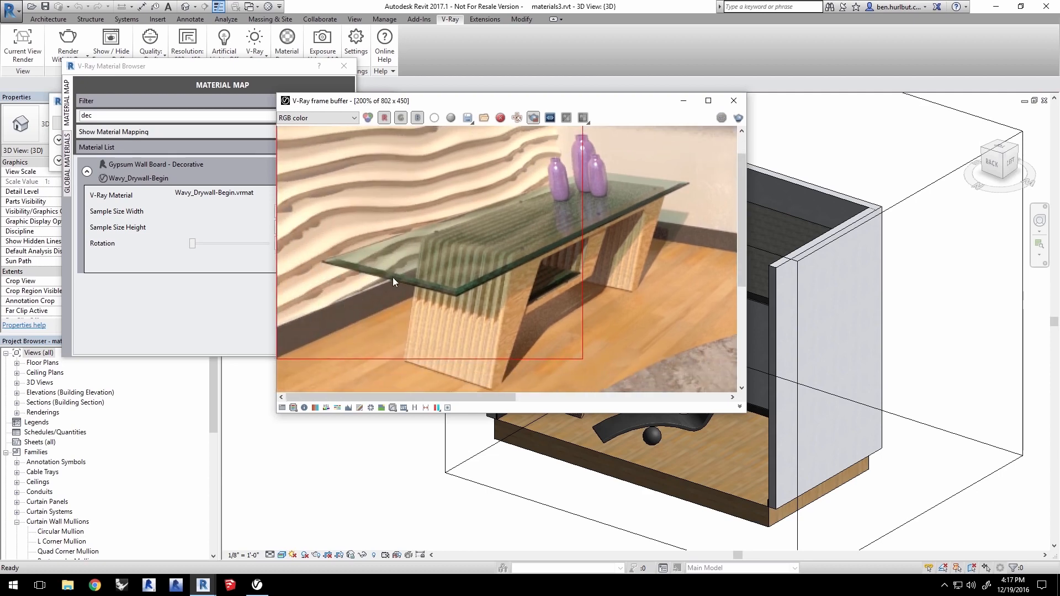
middle_click_drag(453, 170, 506, 260)
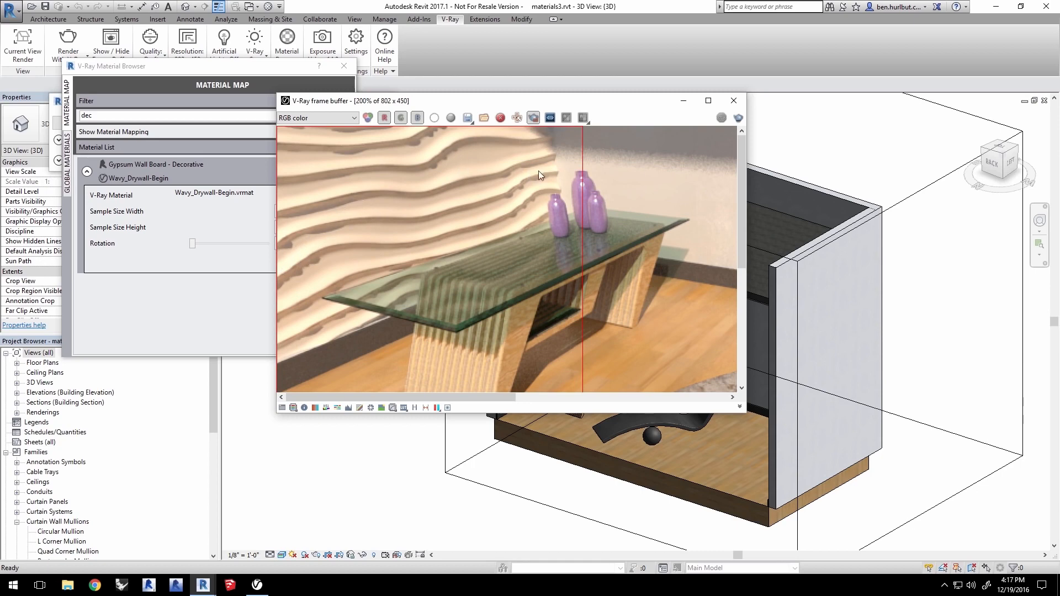
Set the drywall material's displacement edge length to 1 and save the material.
left_click(257, 585)
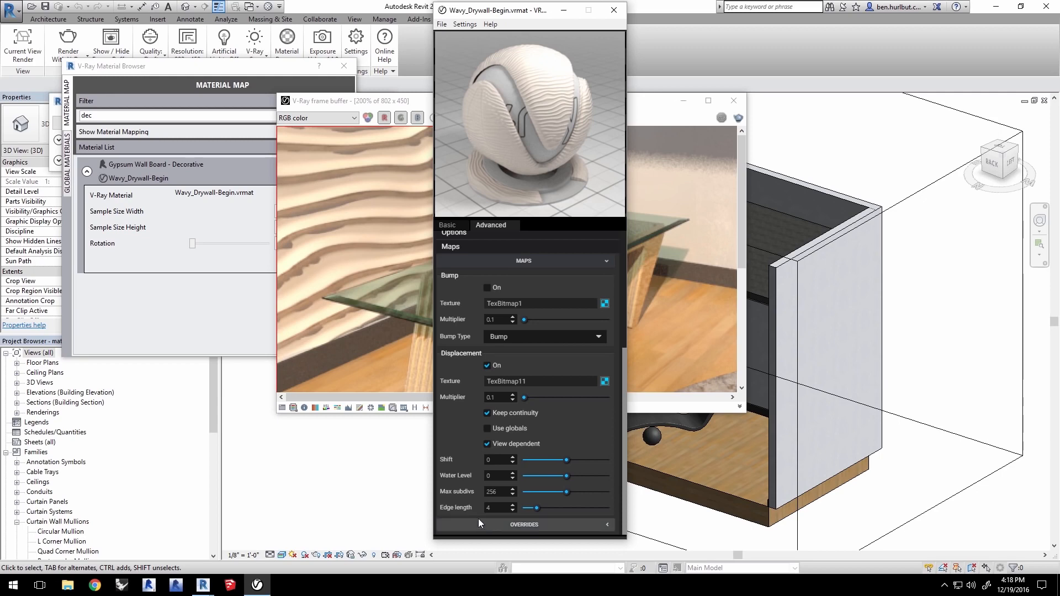
left_click(494, 507)
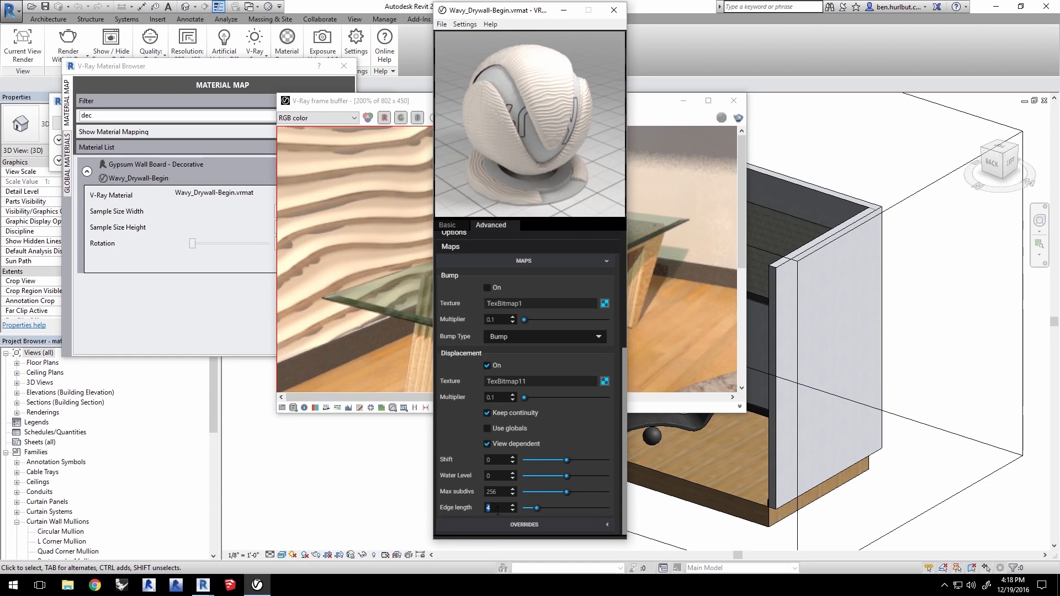
type("1")
key("Return")
left_click(441, 24)
left_click(448, 70)
Close the drywall material's editor and re-render the marked wall region.
left_click(614, 11)
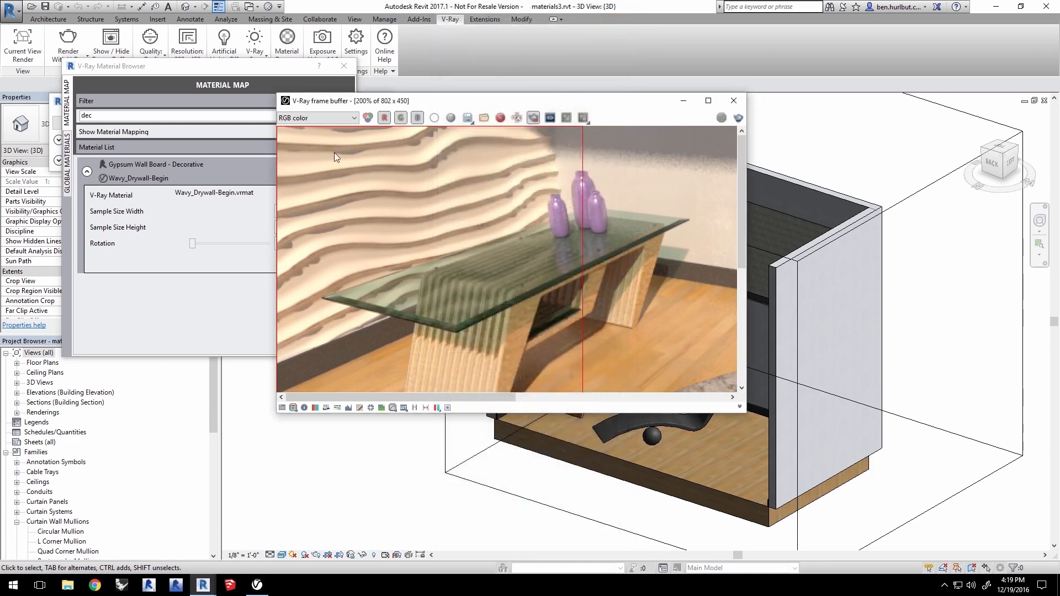
left_click(68, 39)
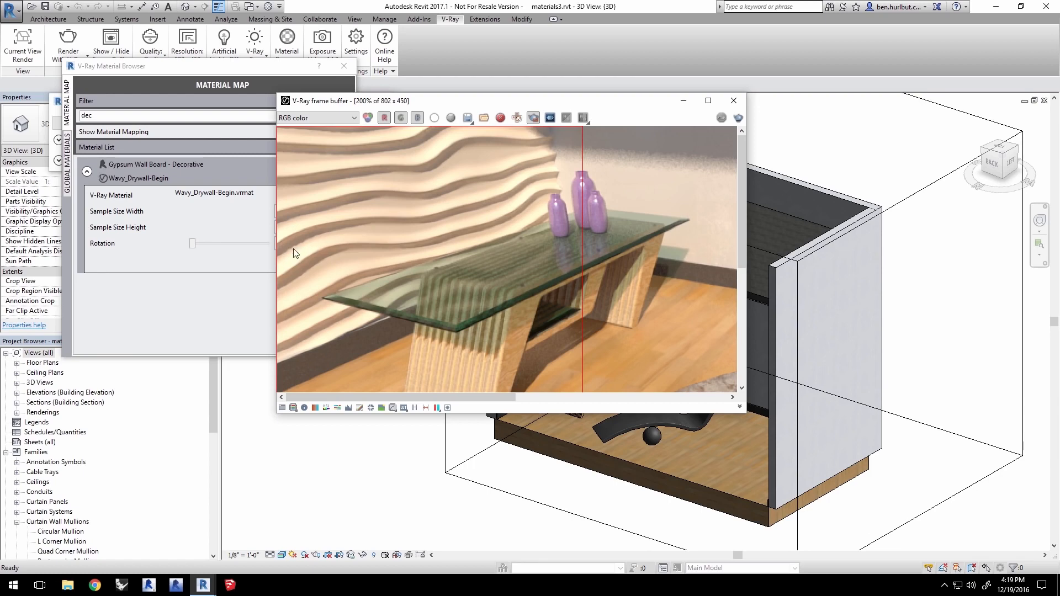
Turn off region rendering in the V-Ray frame buffer and set the render quality to Medium.
double_click(644, 210)
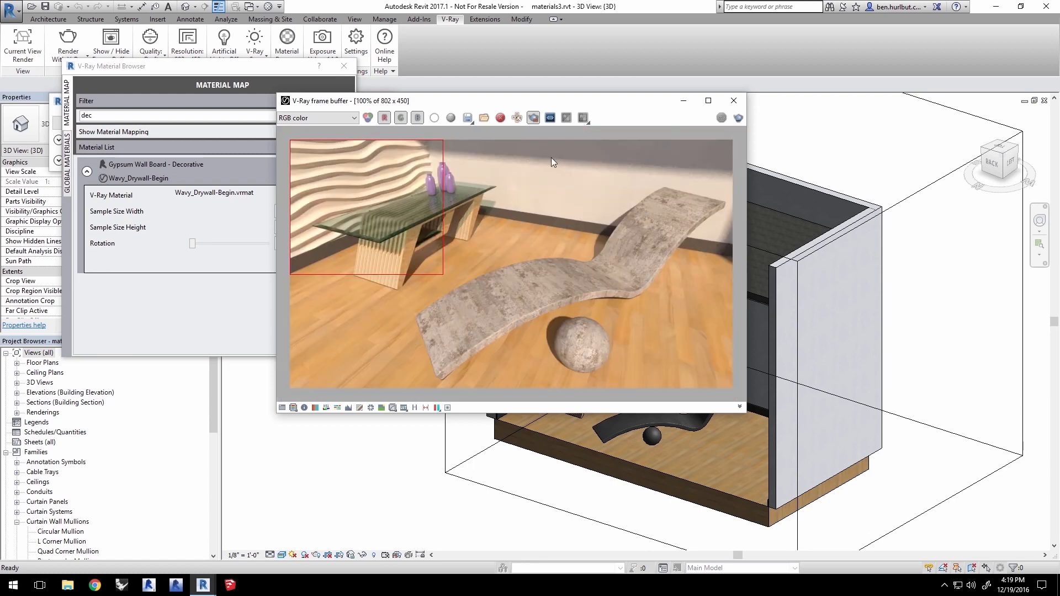
left_click(533, 117)
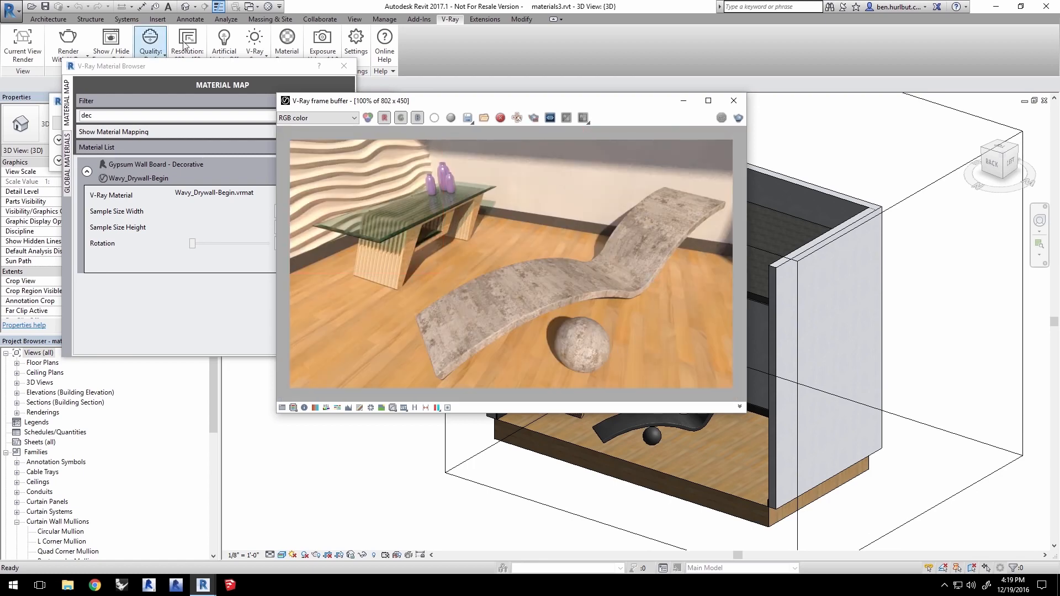
left_click(298, 9)
left_click_drag(147, 69, 150, 111)
left_click(151, 55)
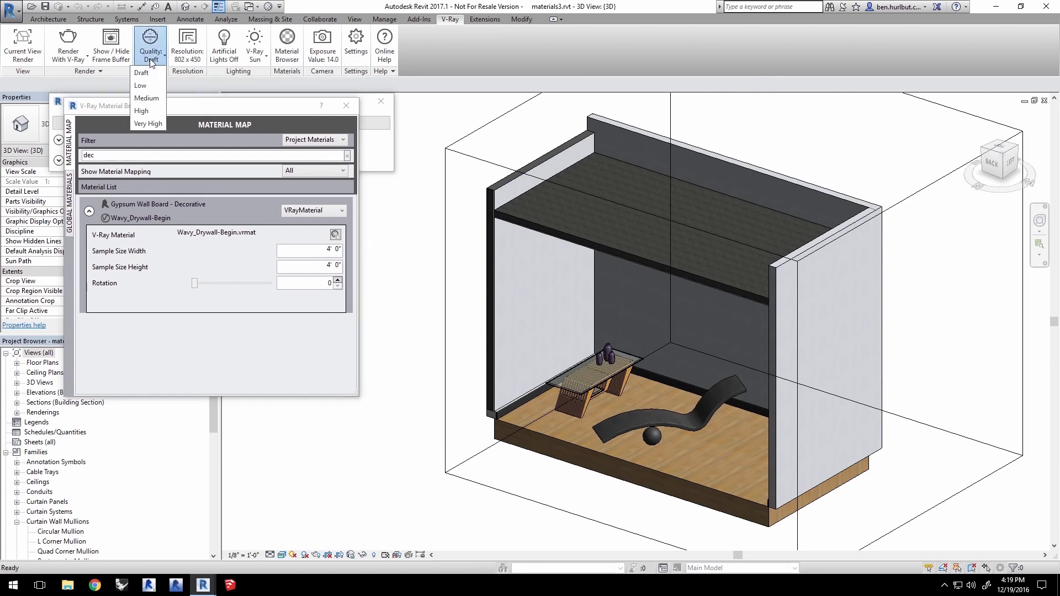
left_click(147, 98)
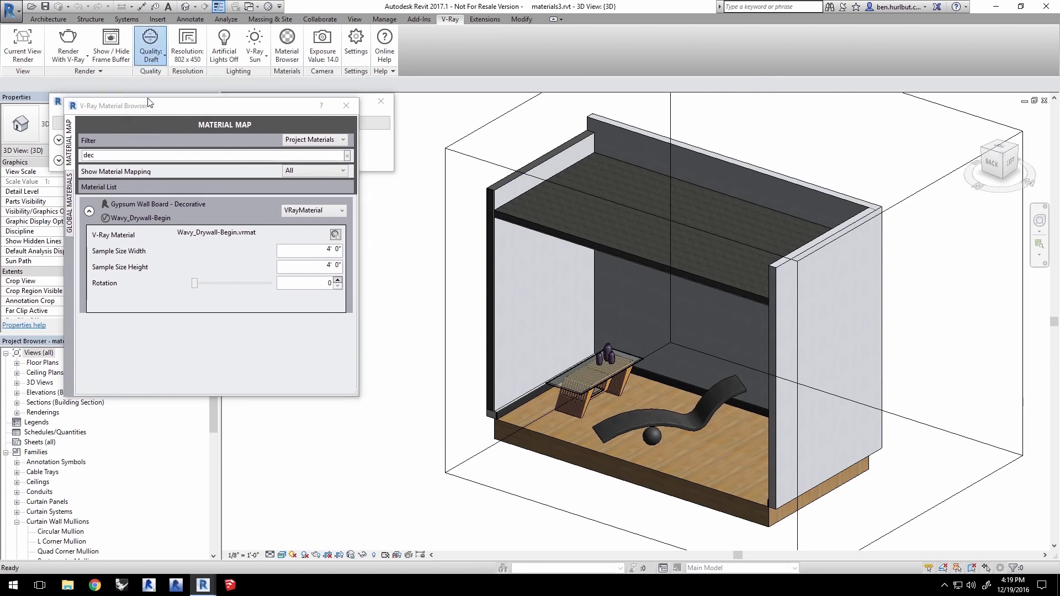
Set the crop region's printer resolution to 150 DPI for the V-Ray render.
left_click(190, 62)
left_click(232, 221)
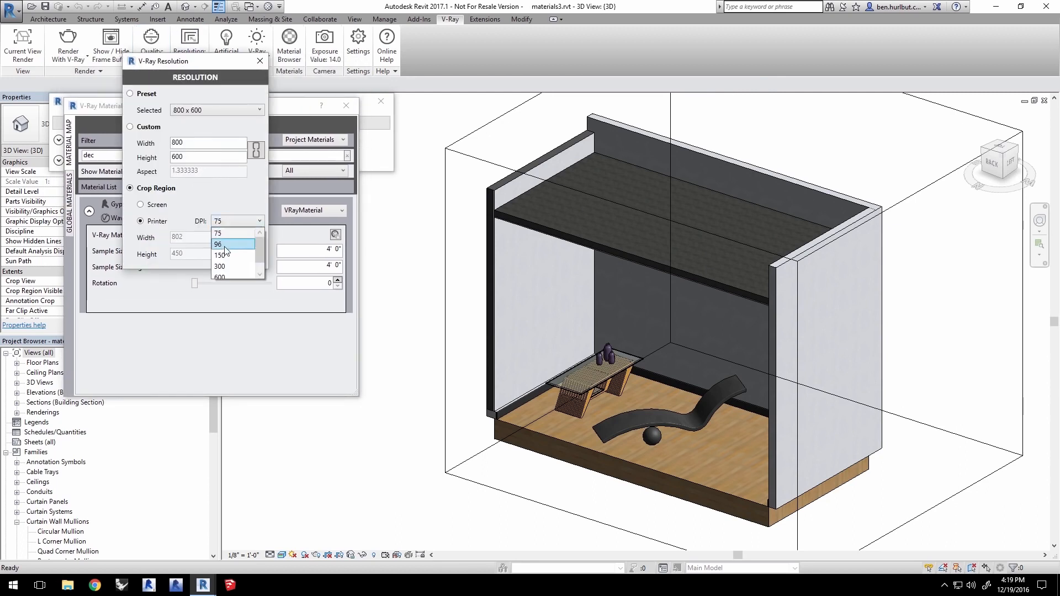
left_click(224, 254)
Start a full V-Ray render of the view and maximize the frame buffer window.
left_click(68, 45)
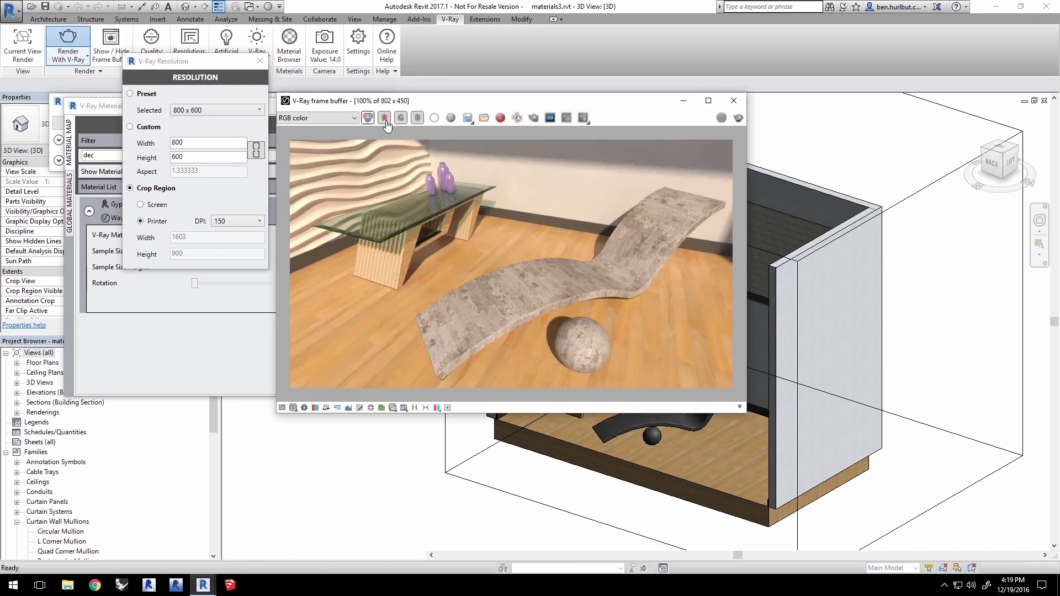
left_click(384, 118)
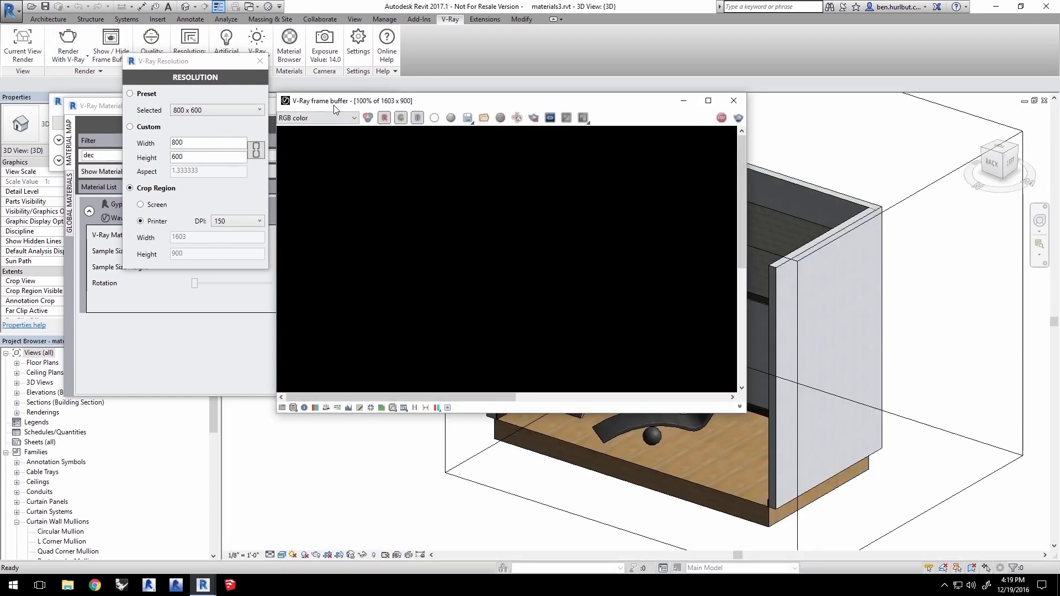
double_click(414, 101)
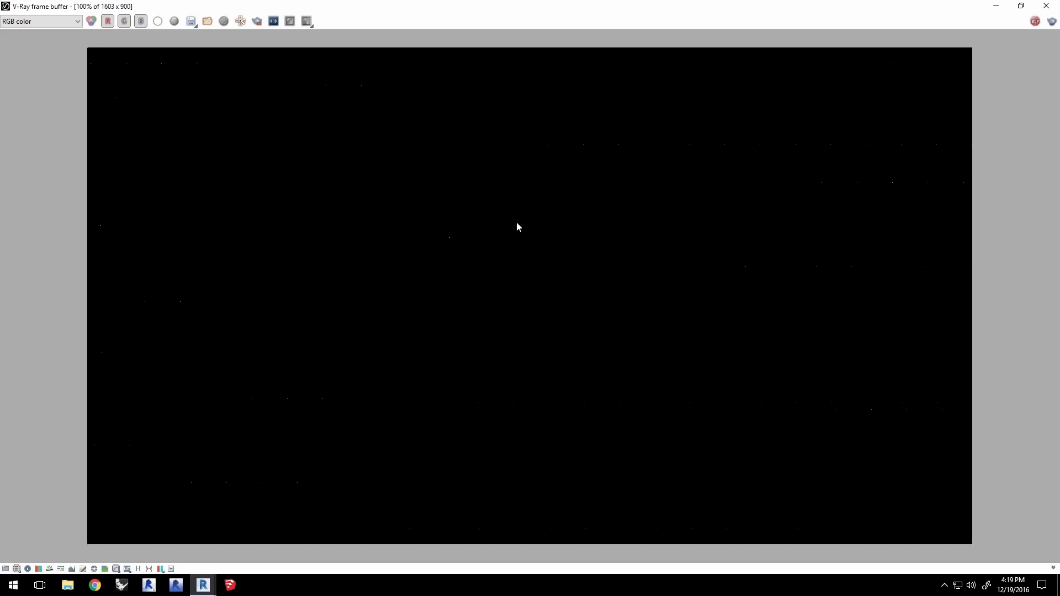